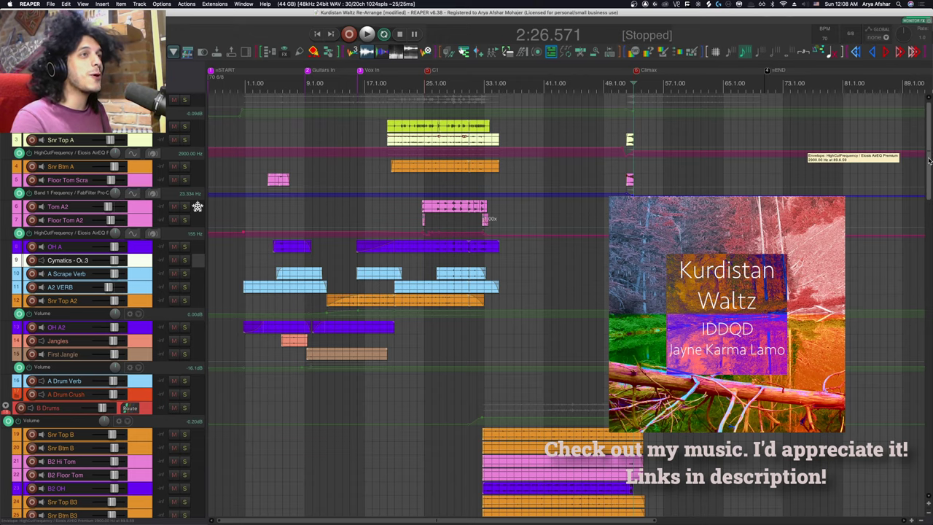
Scroll through the Kurdistan Waltz Re-Arrange project's track list up to the window title.
left_click_drag(928, 160, 910, 469)
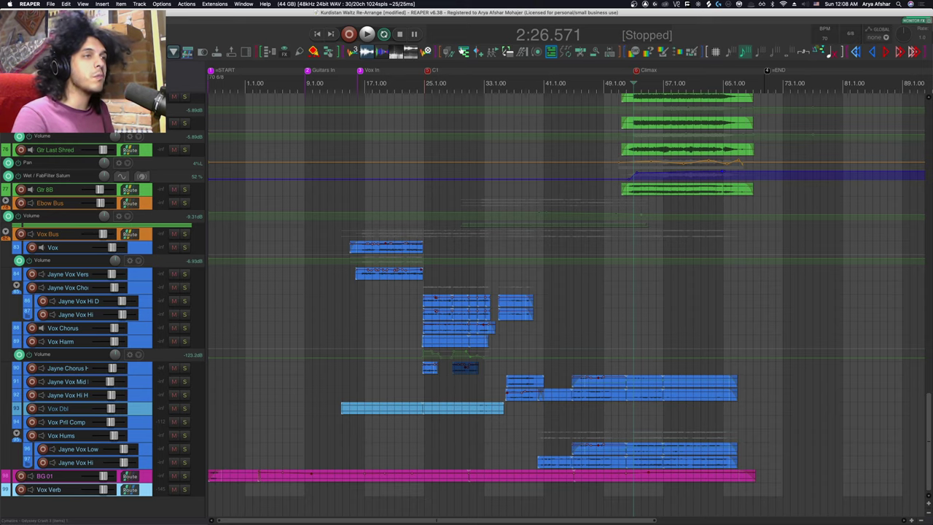
left_click_drag(928, 438, 390, 27)
Duplicate the IDDQD - Kurdistan Waltz folder inside RFRT in Finder, then return to REAPER.
left_click(374, 12, "super")
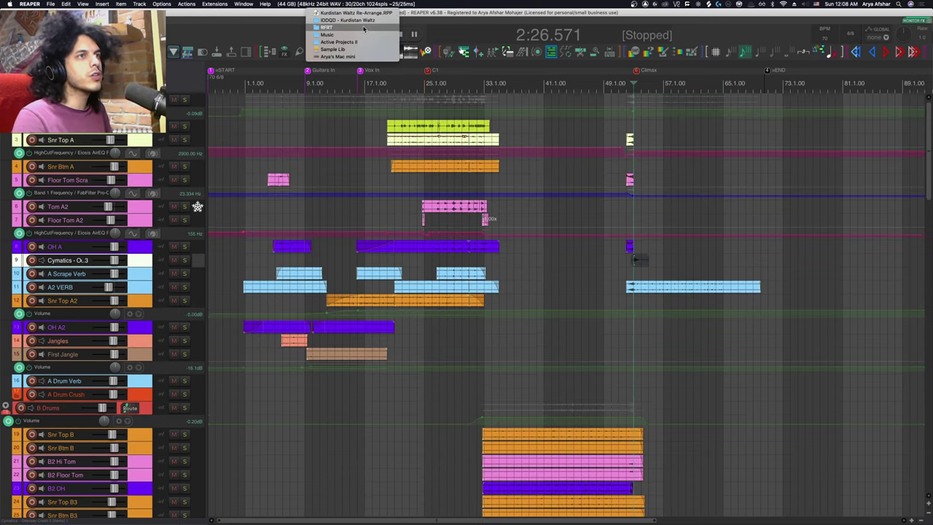
left_click(362, 29)
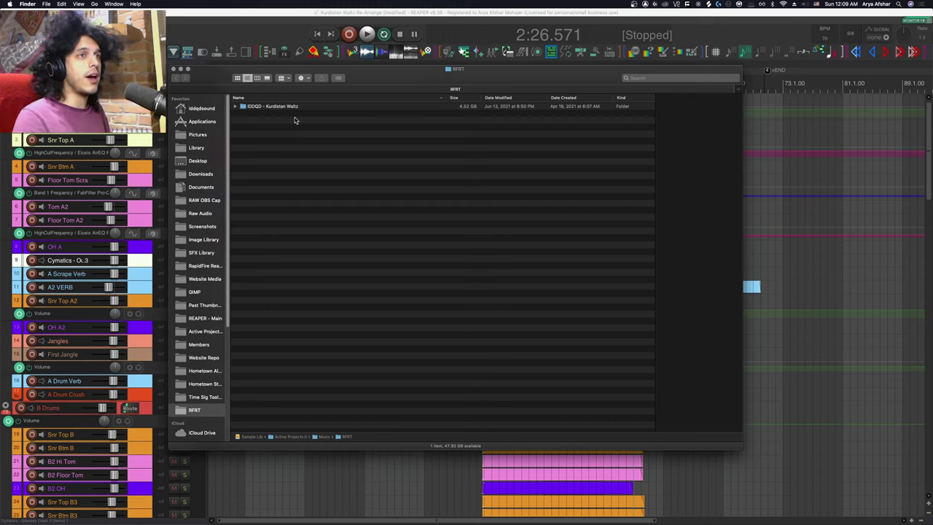
key("Down")
key("super+d")
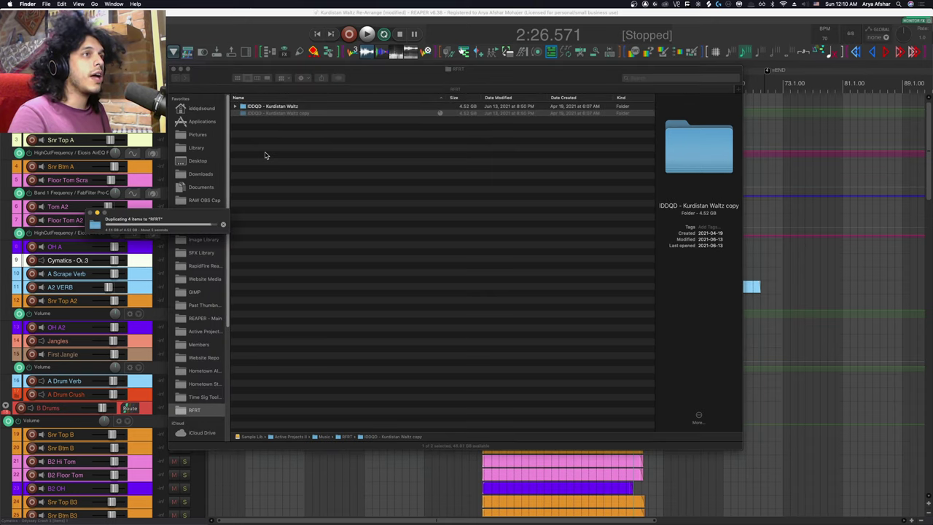
left_click(327, 168)
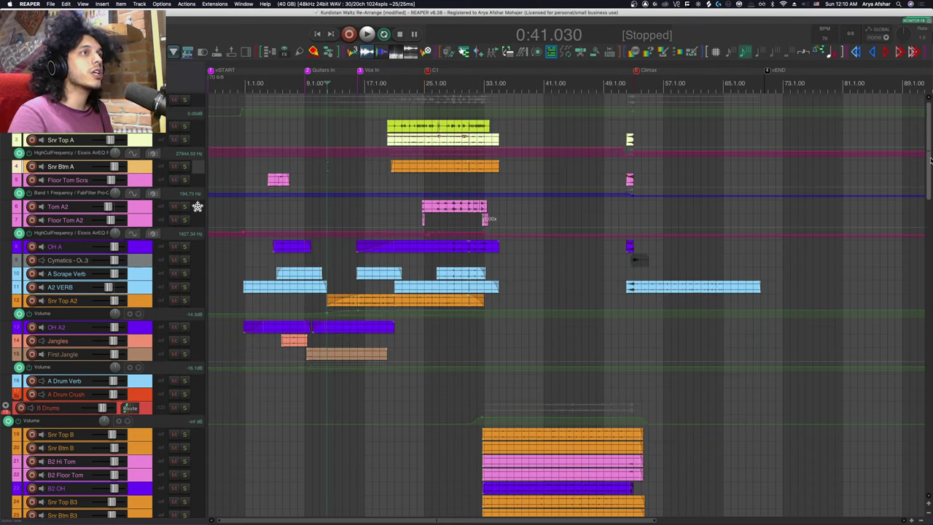
Extend the Gtr 9A, Gtr 9B, Gtr Last Shred and Gtr 8B clips from bar 49 back to 1.1.00.
scroll(896, 244, "down", 10)
scroll(897, 245, "down", 20)
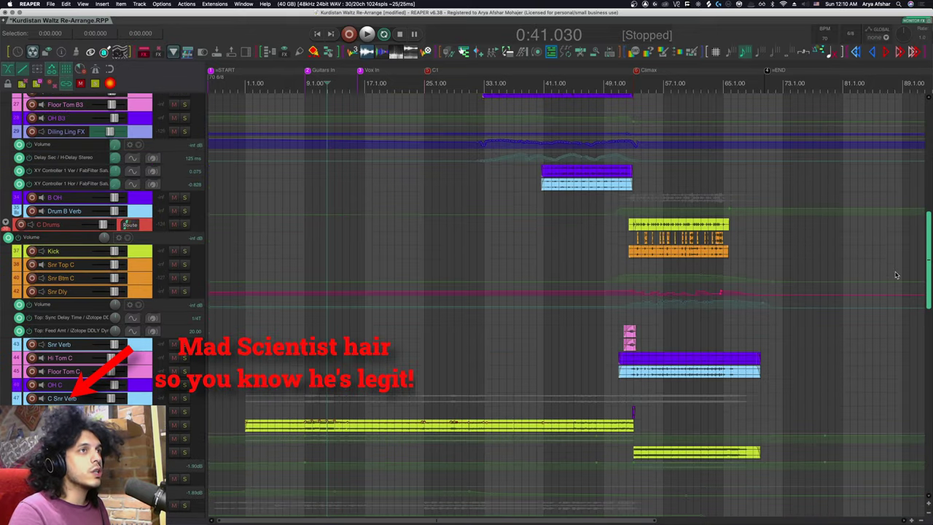
scroll(878, 393, "down", 5)
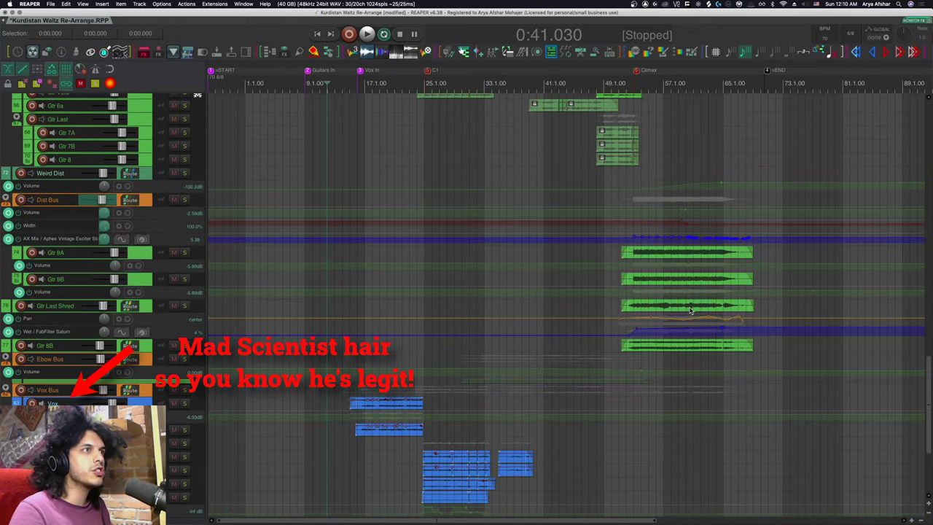
left_click_drag(617, 246, 613, 347)
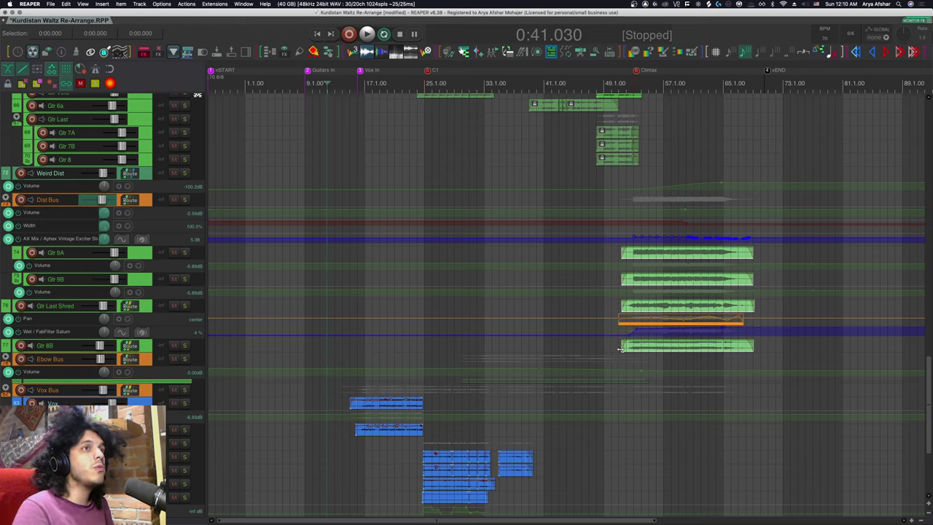
left_click(616, 349)
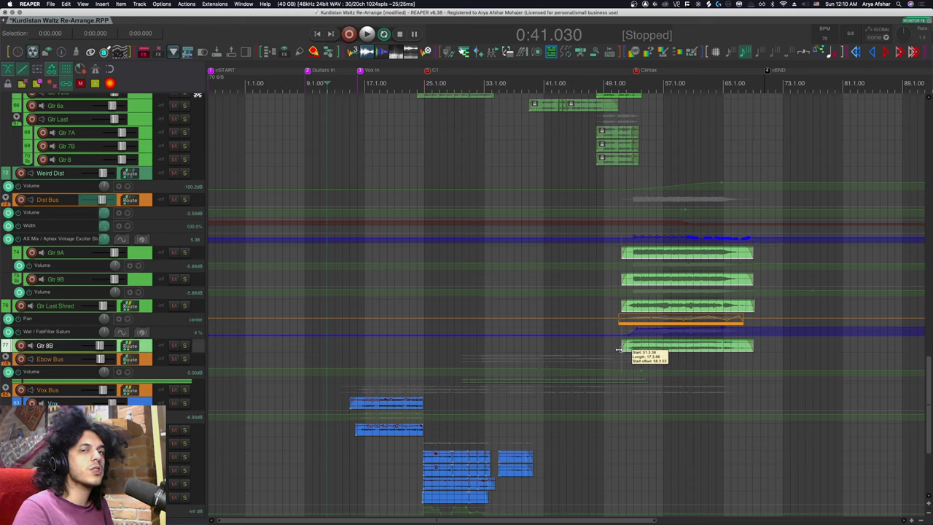
left_click_drag(616, 349, 181, 336)
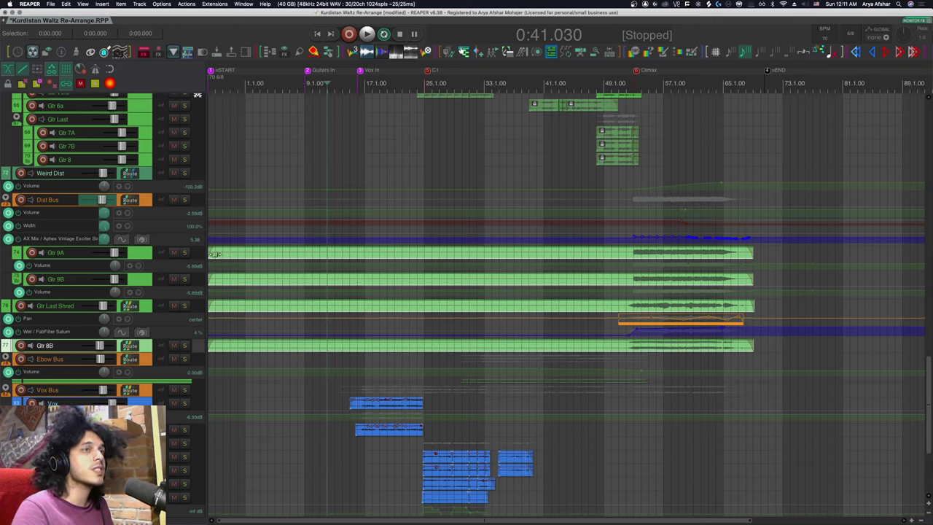
Trim the four guitar clips before 2:21.410 and after 3:04.950.
left_click(605, 253)
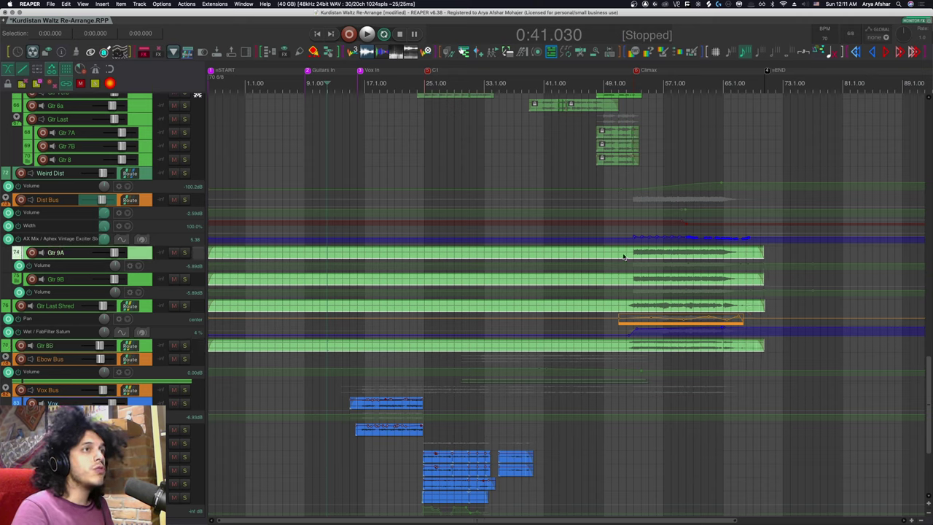
left_click(618, 253)
left_click_drag(610, 256, 624, 355)
key("a")
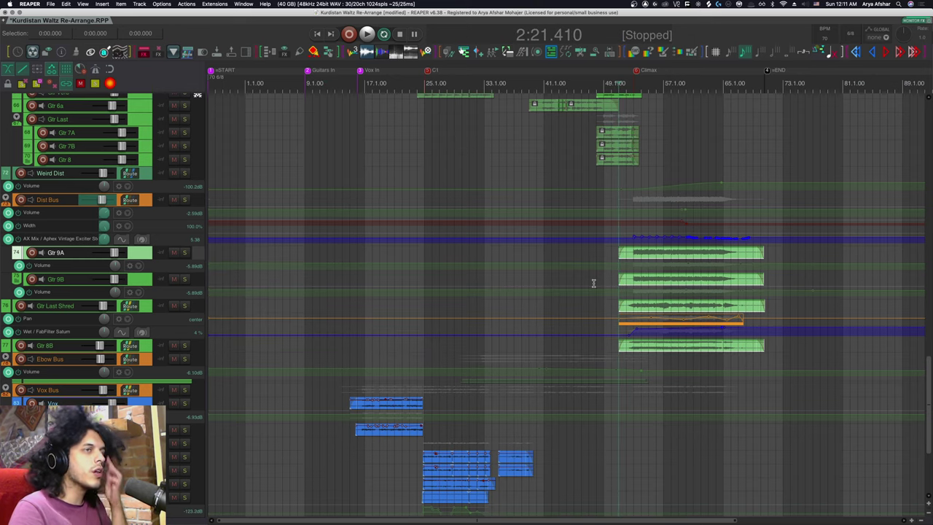
left_click(745, 255)
left_click_drag(735, 232, 772, 361)
key("d")
Trim the four guitar clips so they start at 2:22.001.
scroll(504, 227, "up", 10)
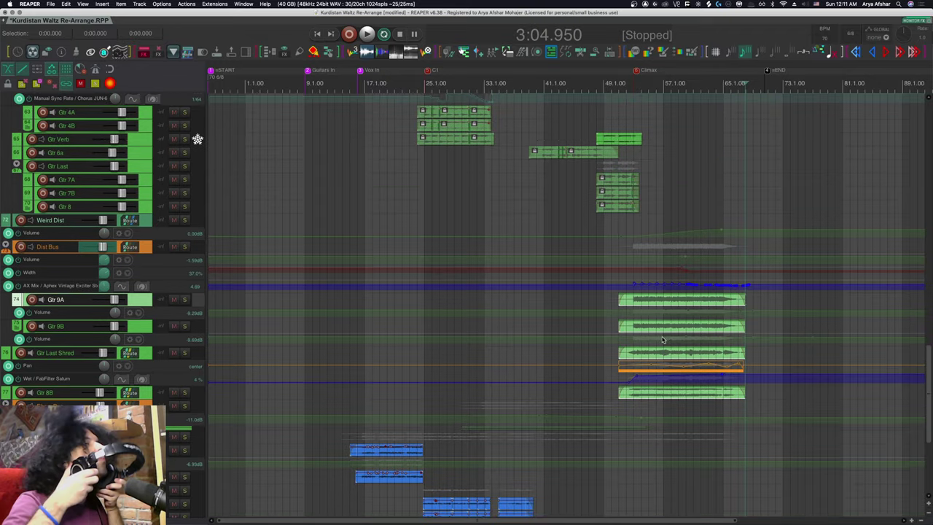
scroll(504, 227, "down", 7)
scroll(504, 227, "up", 5)
scroll(504, 227, "down", 5)
scroll(504, 227, "up", 3)
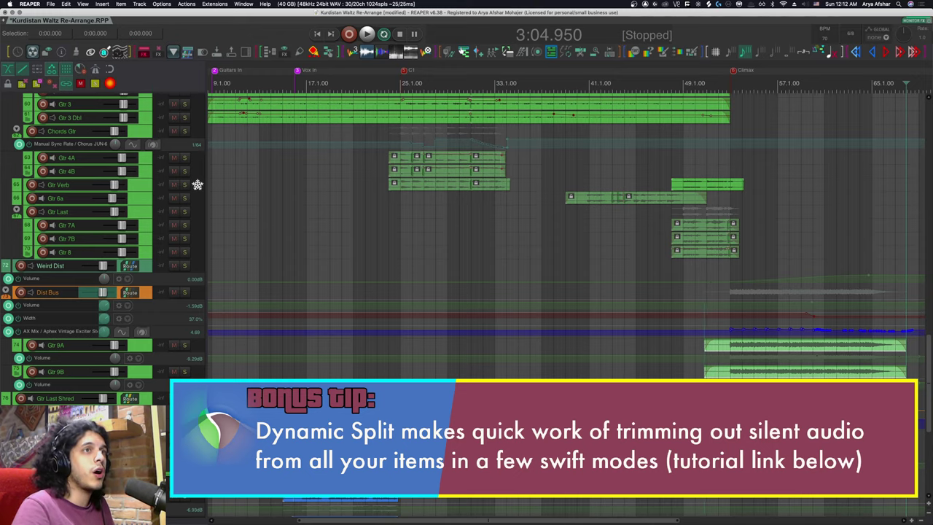
scroll(394, 420, "down", 6)
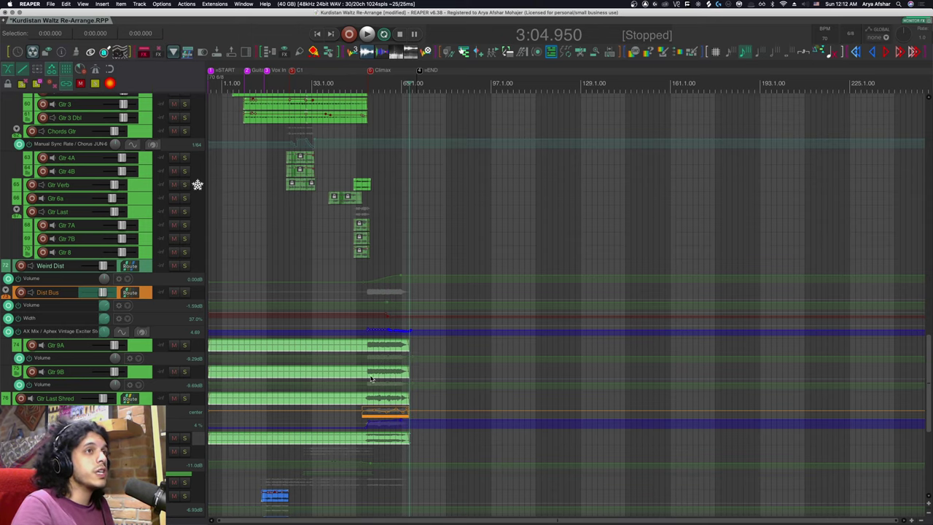
scroll(370, 377, "up", 8)
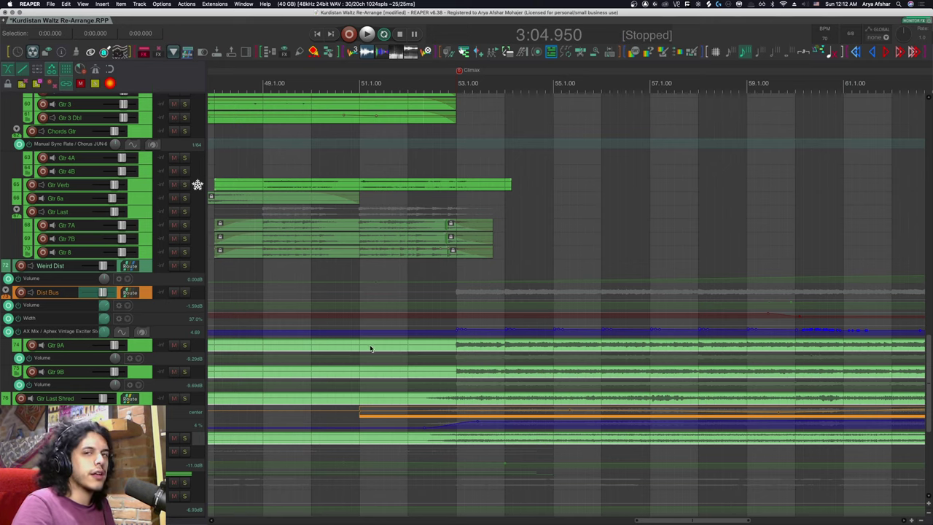
left_click(370, 348)
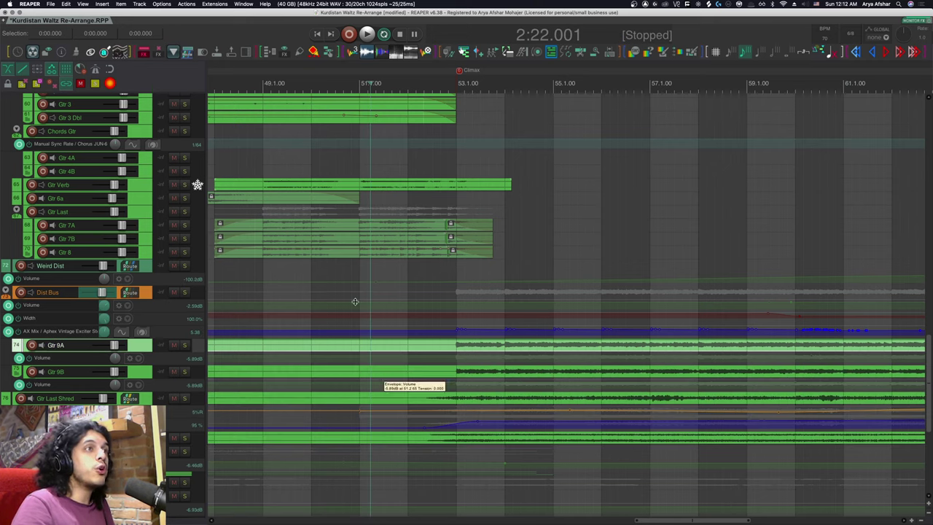
scroll(421, 383, "down", 3)
scroll(421, 382, "down", 2)
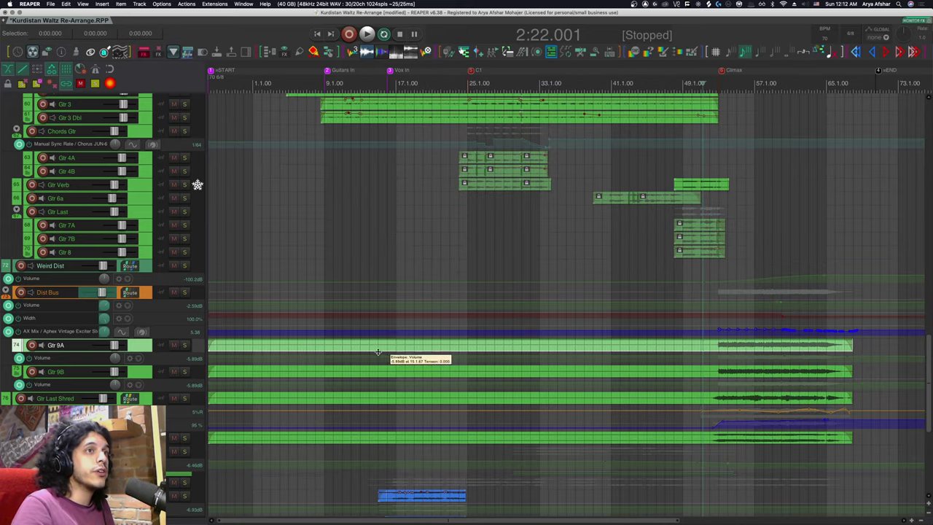
scroll(693, 357, "up", 5)
left_click_drag(697, 352, 725, 438)
key("Delete")
scroll(719, 435, "down", 5)
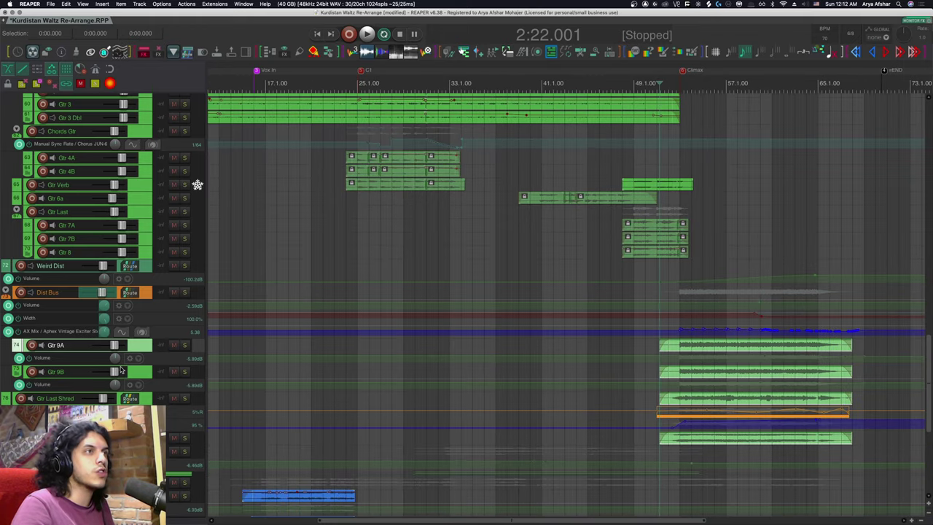
scroll(499, 374, "up", 15)
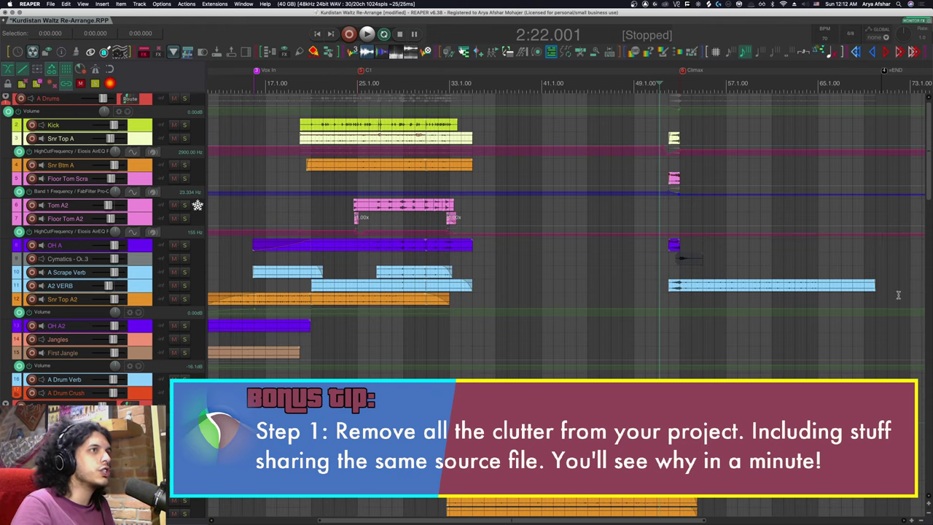
Open the Track Manager and zoom to fit the clips on tracks 29–32.
left_click(139, 258)
right_click(139, 259)
left_click(189, 302)
key("super+alt+m")
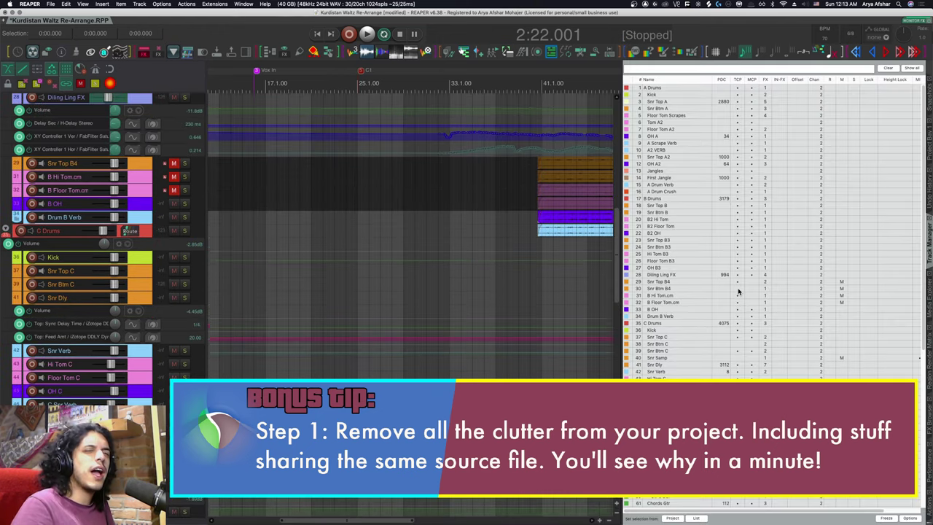
scroll(340, 205, "right", 5)
scroll(357, 224, "up", 2)
left_click_drag(358, 224, 513, 263)
key("z")
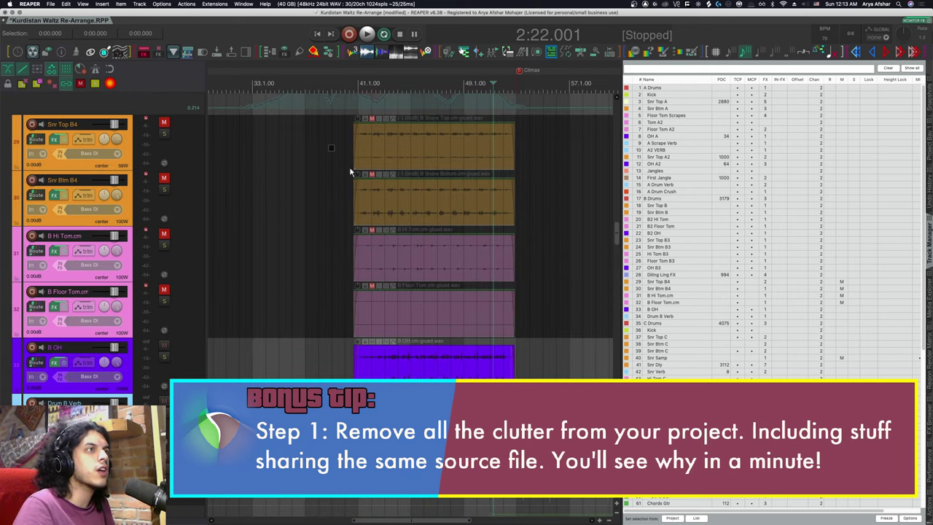
left_click_drag(350, 170, 382, 200)
scroll(442, 360, "up", 3)
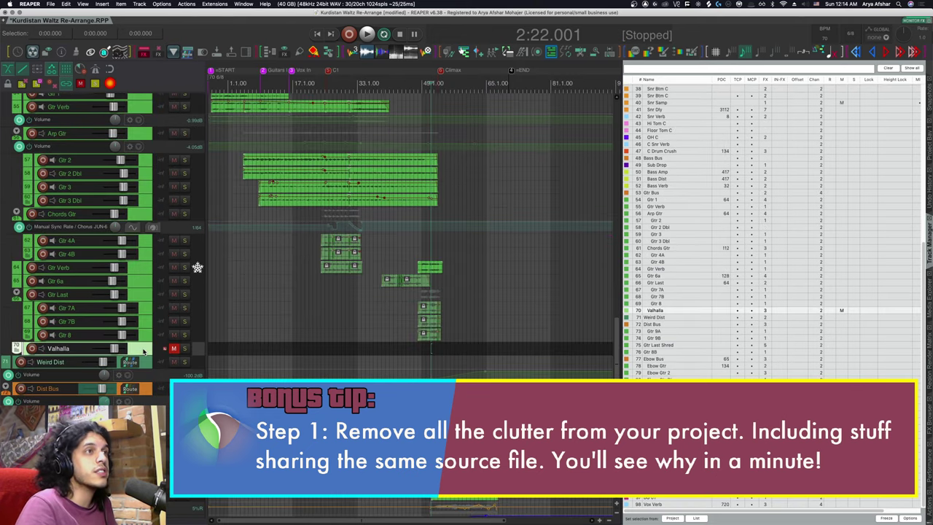
Remove the Valhalla track and close the Track Manager.
right_click(143, 302)
left_click(167, 337)
key("ctrl+alt+m")
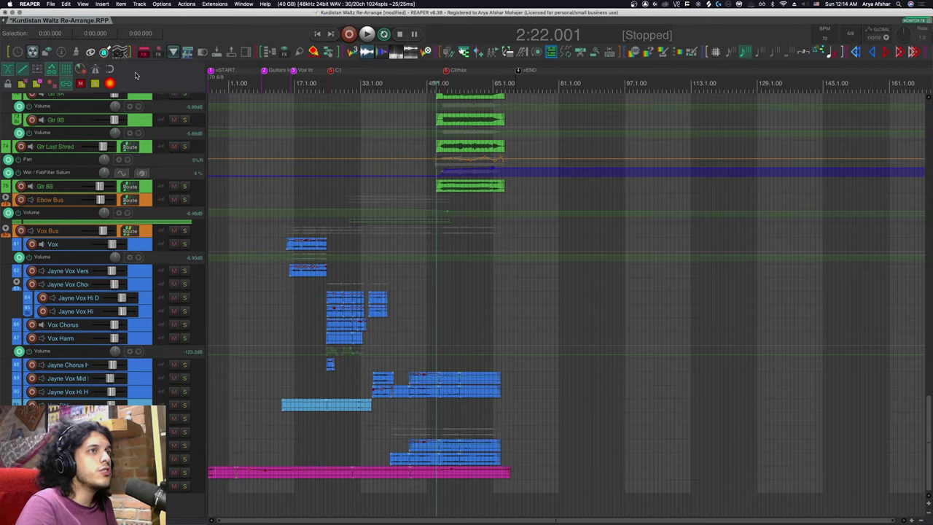
Send the unused 01 - Hit_Metal Crashing.L.wav and Gtr 1.cm.cm.wav files to the trash.
left_click(50, 4)
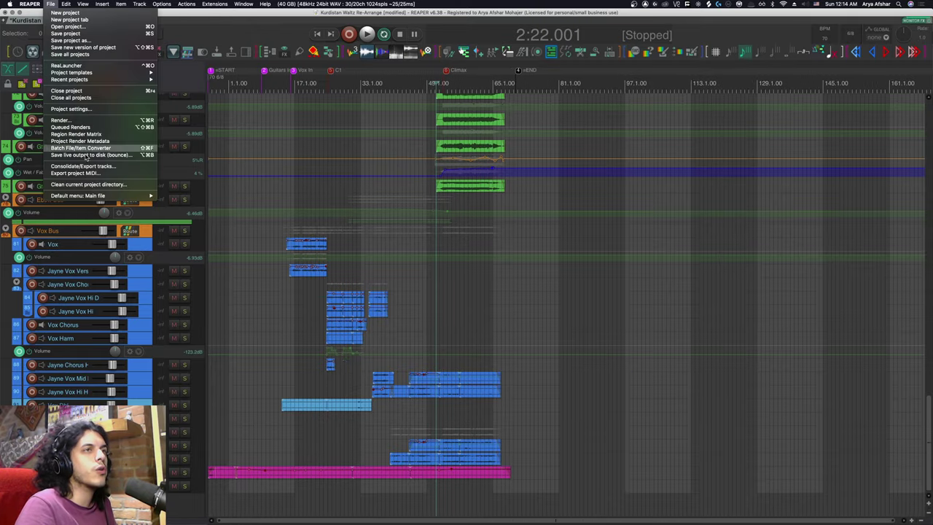
left_click(88, 185)
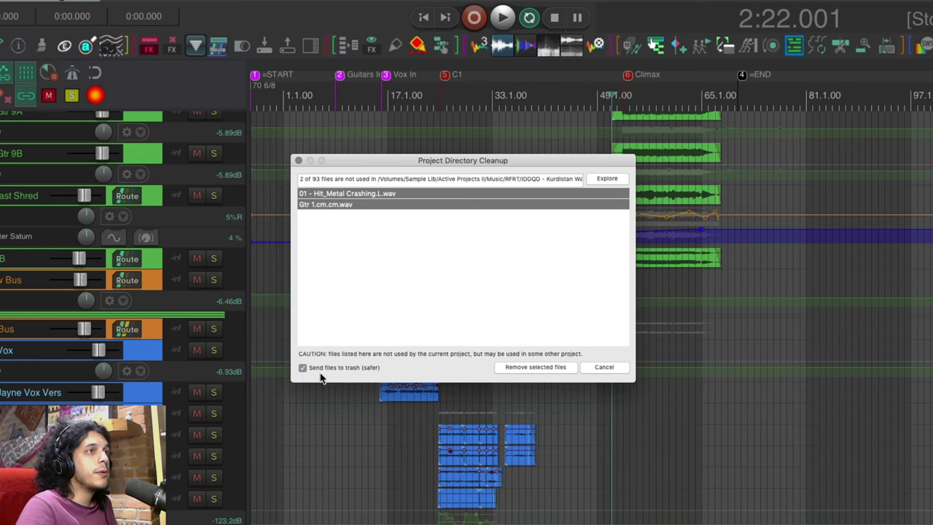
left_click(537, 369)
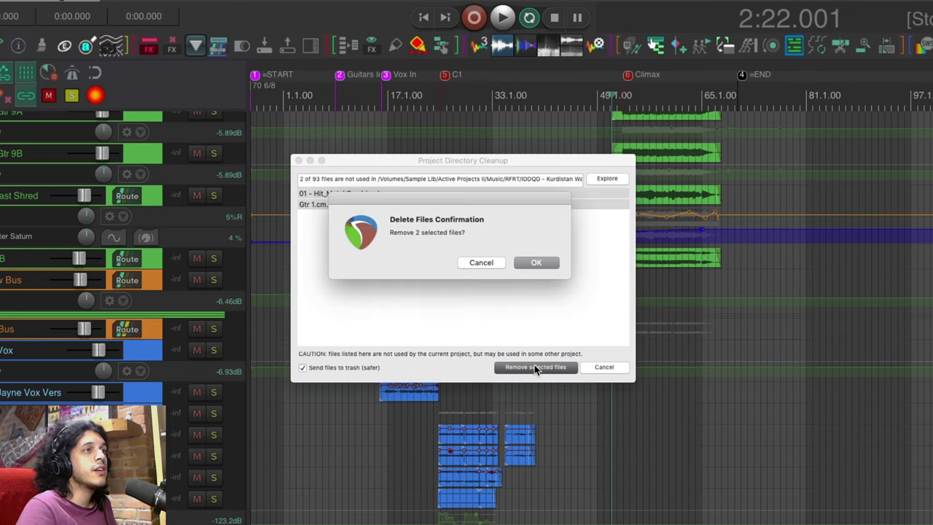
key("Return")
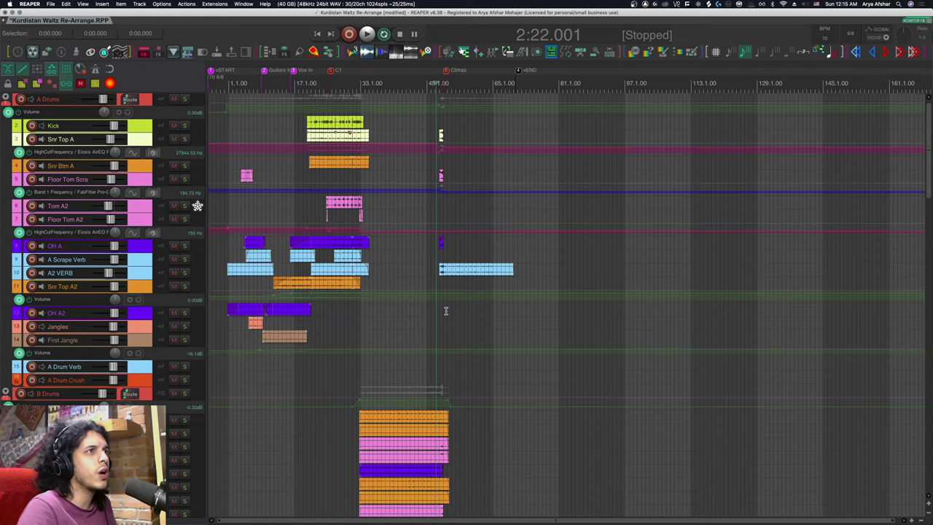
Run the mpl_Delete bypassed fx from selected tracks script from the Actions list.
scroll(460, 310, "down", 1)
scroll(446, 311, "up", 1)
left_click(477, 226)
key("question")
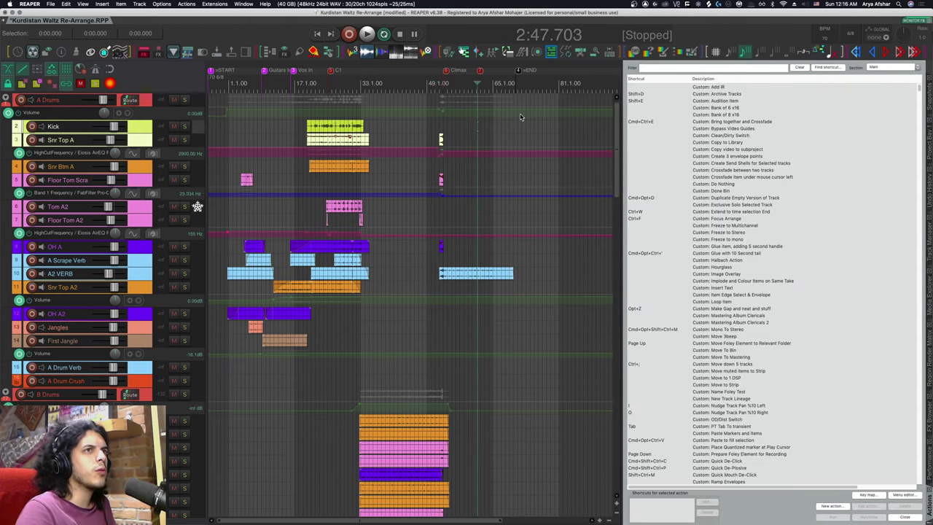
type("delete bypassed")
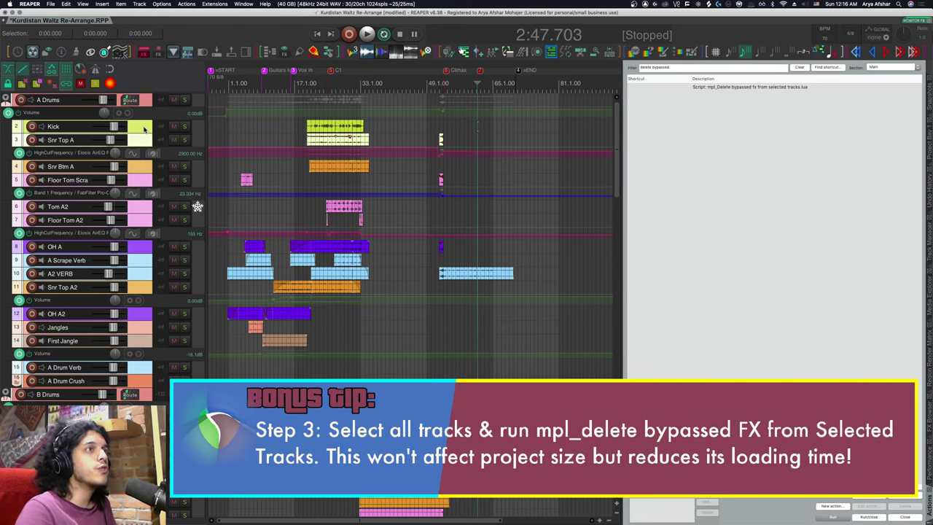
left_click(719, 89)
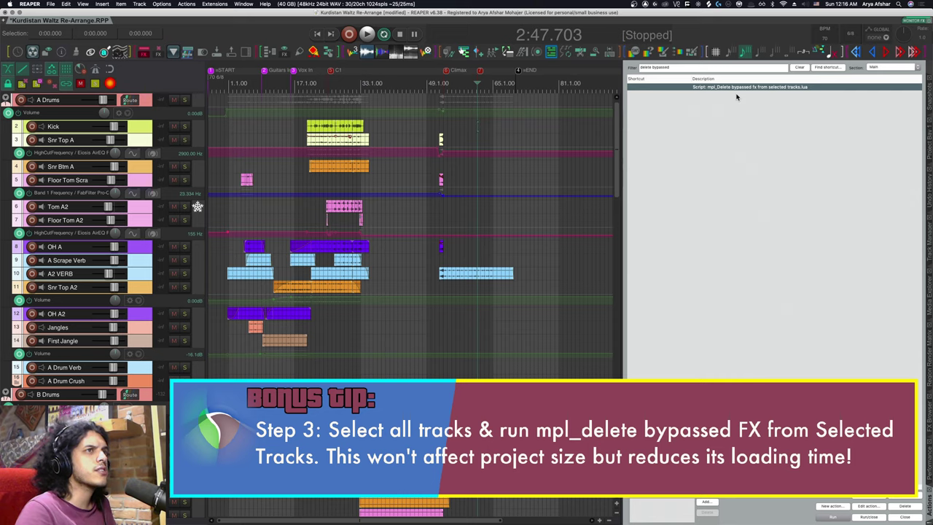
left_click(832, 517)
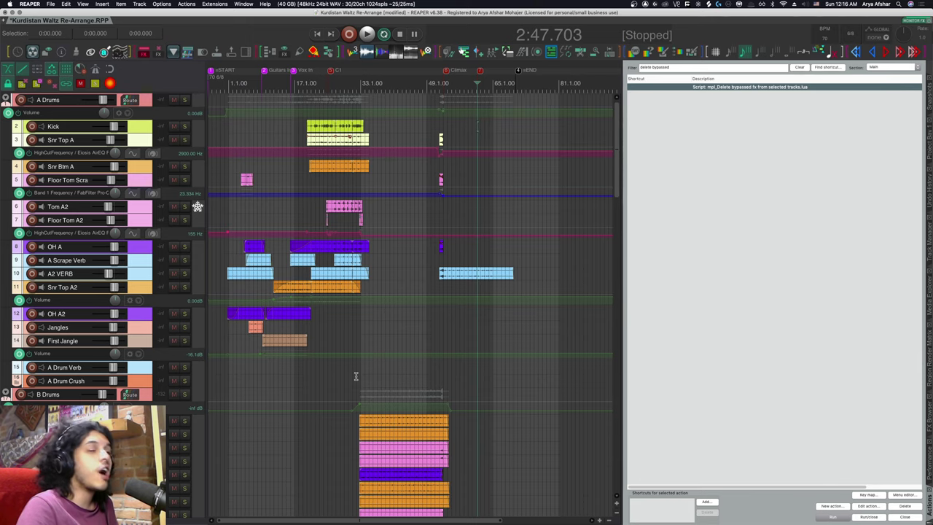
key("Escape")
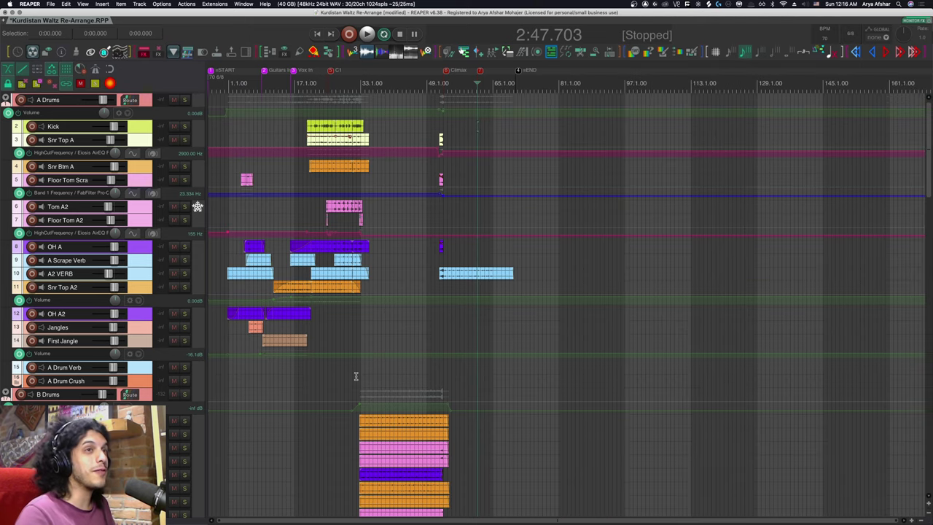
left_click(355, 376)
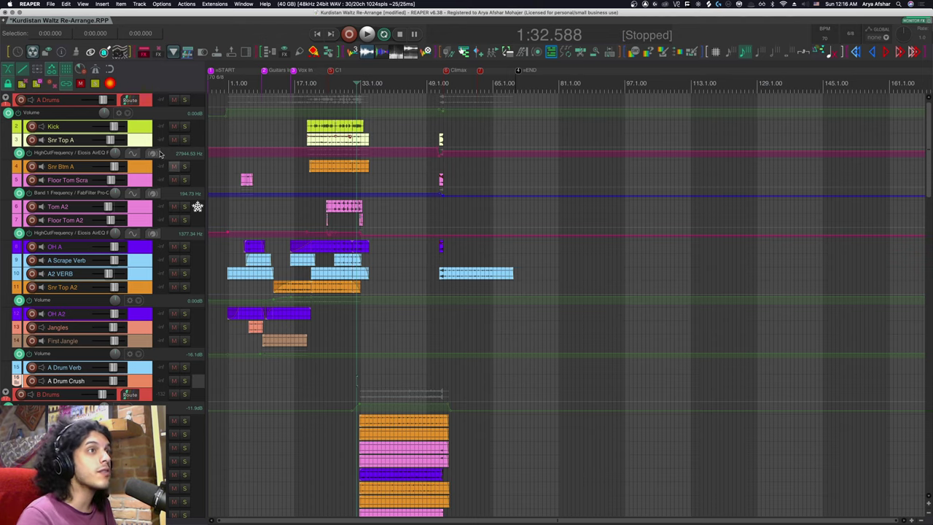
Open the Consolidate Tracks dialog from the File menu and center it on screen.
left_click(51, 4)
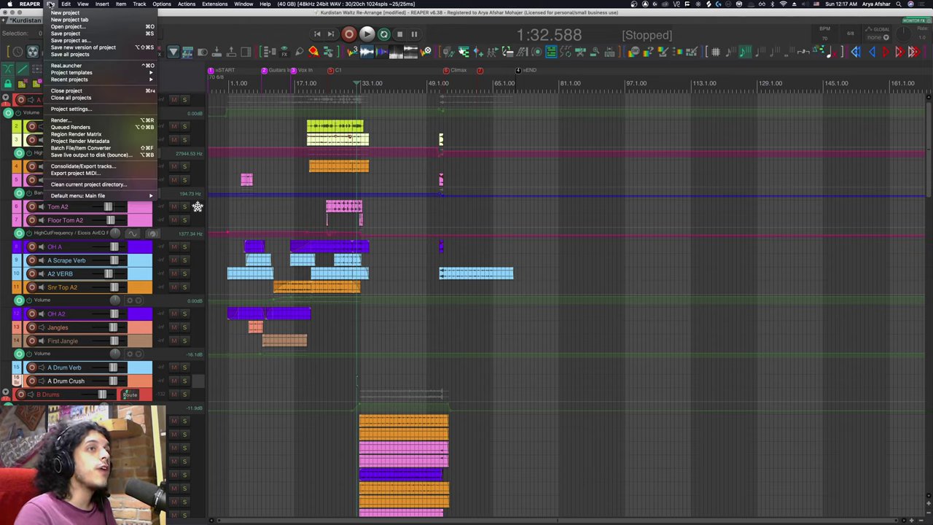
left_click(94, 164)
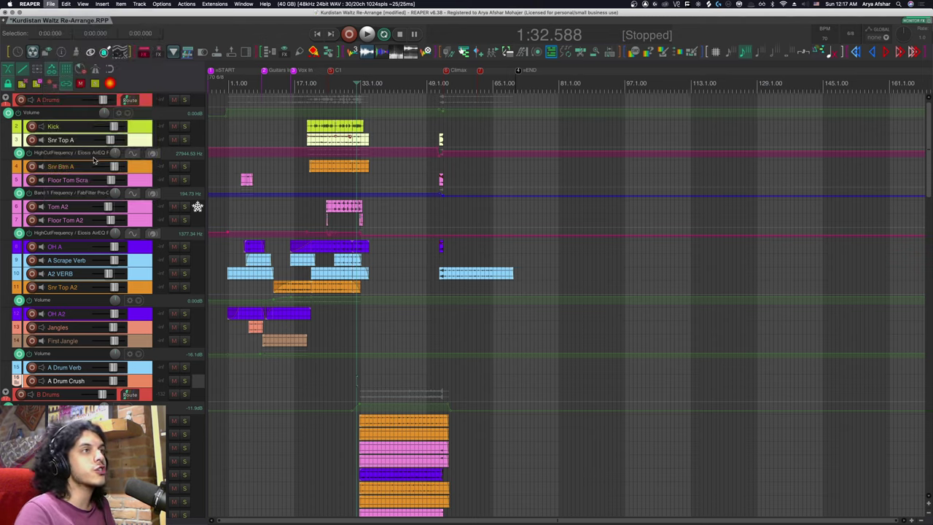
left_click_drag(73, 61, 599, 212)
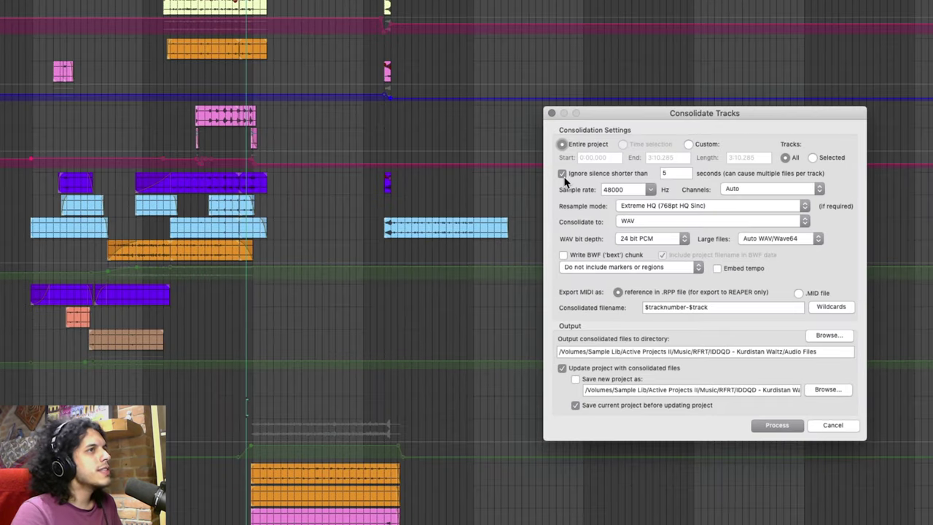
Uncheck 'Ignore silence shorter than', keeping channels on Auto and resampling on Extreme HQ.
left_click(562, 176)
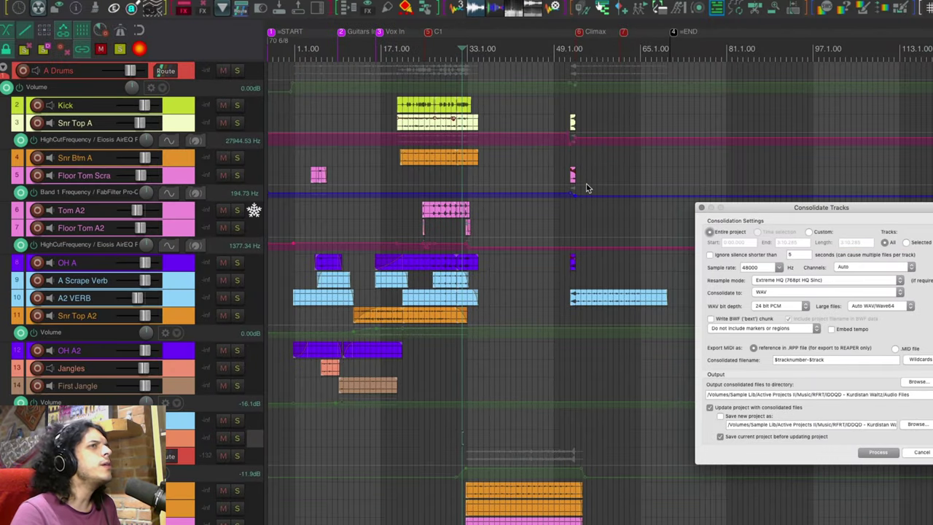
left_click(710, 255)
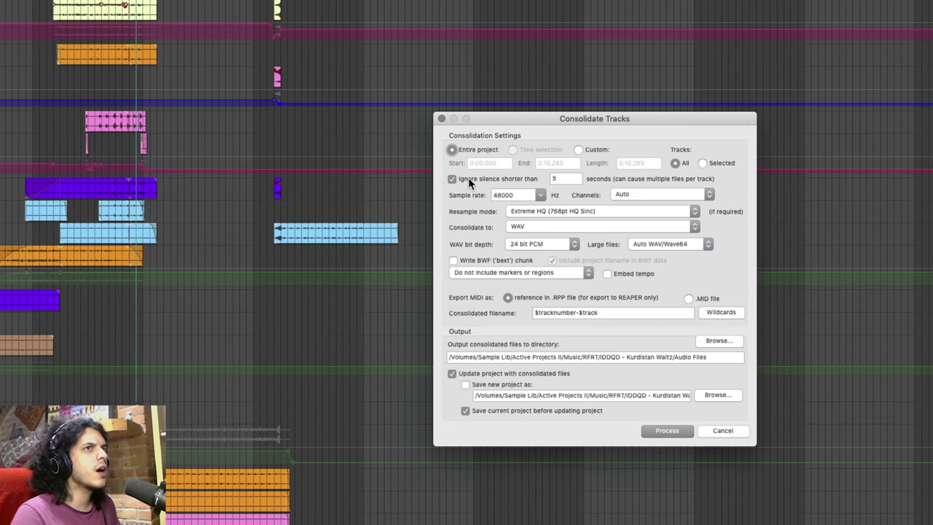
left_click(465, 181)
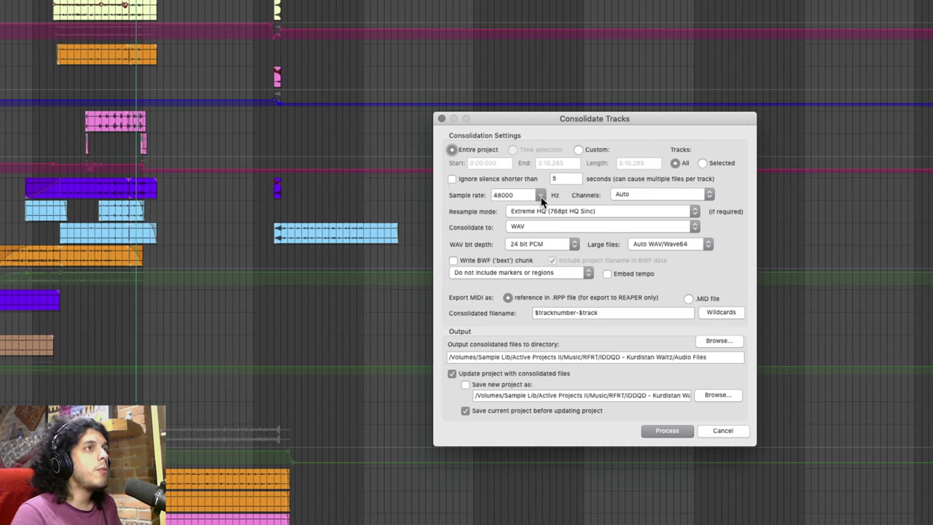
left_click(704, 195)
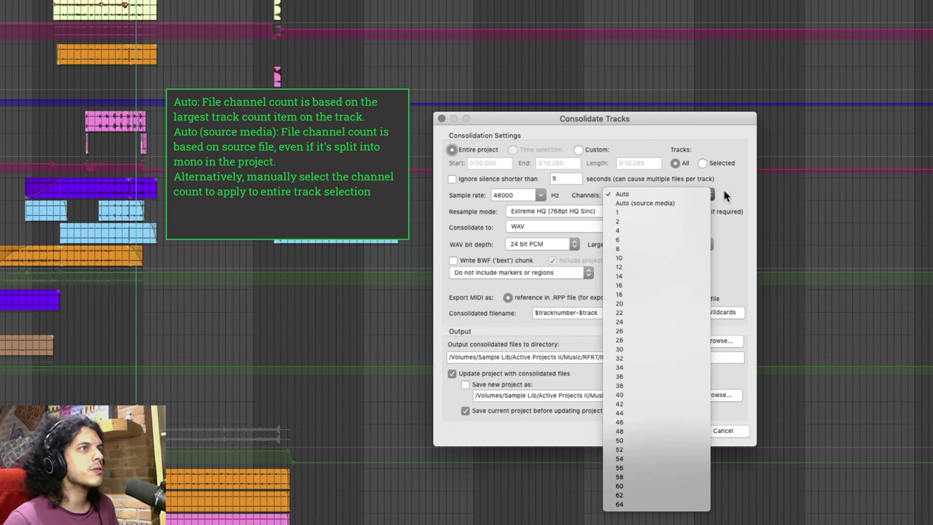
left_click(696, 213)
left_click(696, 213)
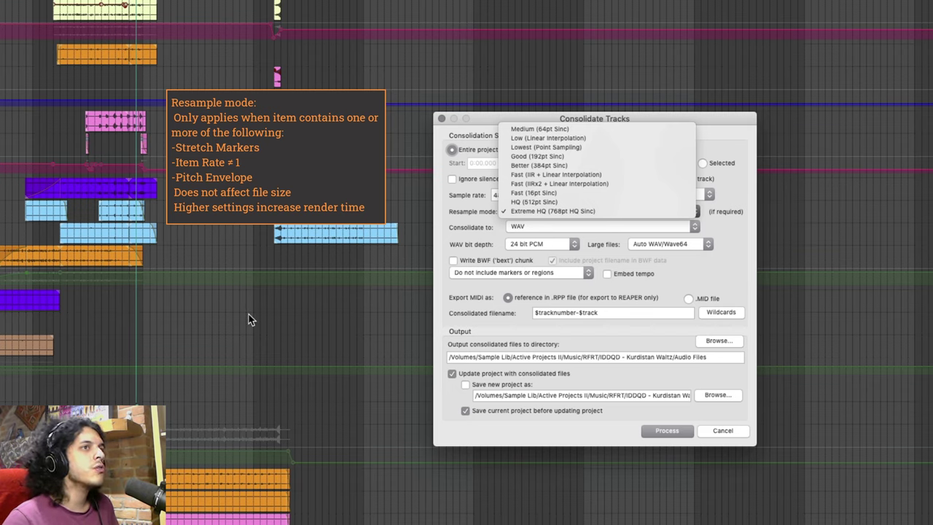
Keep the consolidation output as WAV at 24 bit PCM.
left_click(491, 229)
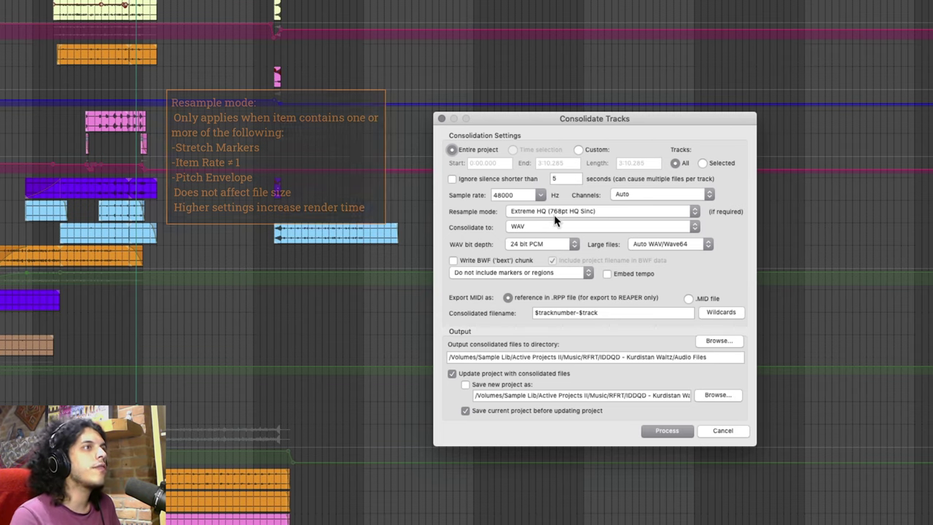
left_click(696, 228)
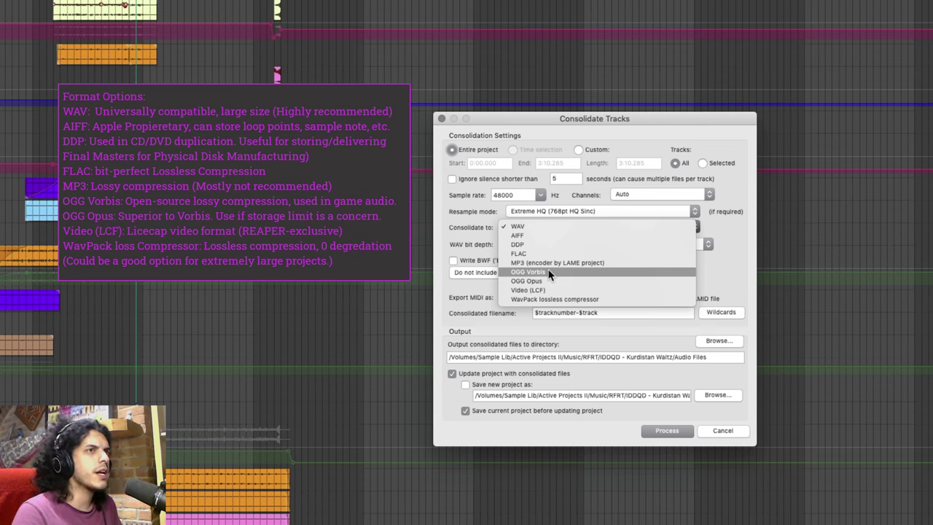
key("Escape")
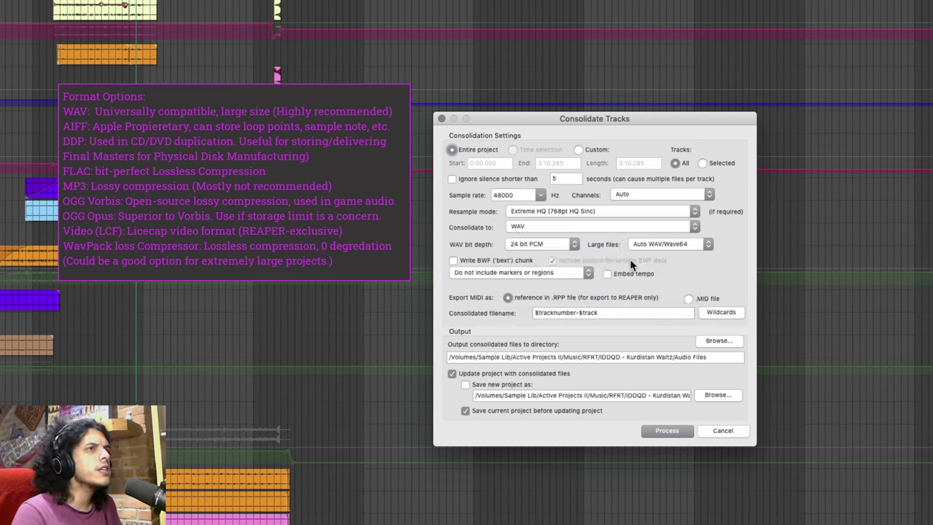
left_click(574, 244)
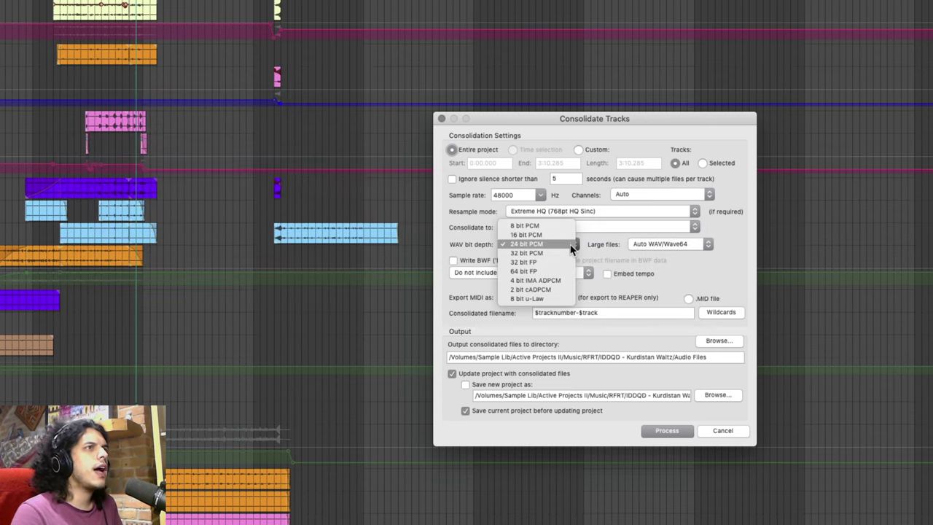
left_click(481, 244)
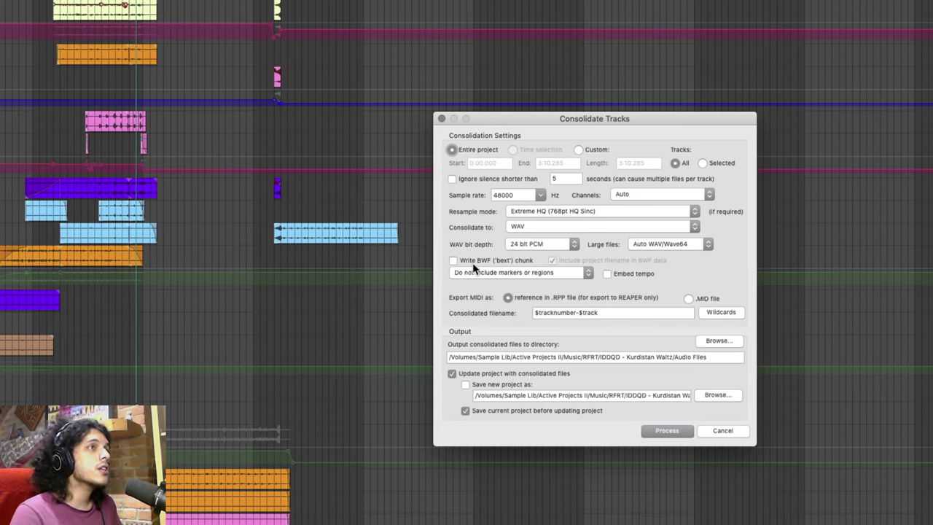
Enable 'Write BWF (bext) chunk' and 'Embed tempo', excluding markers and regions.
left_click(453, 260)
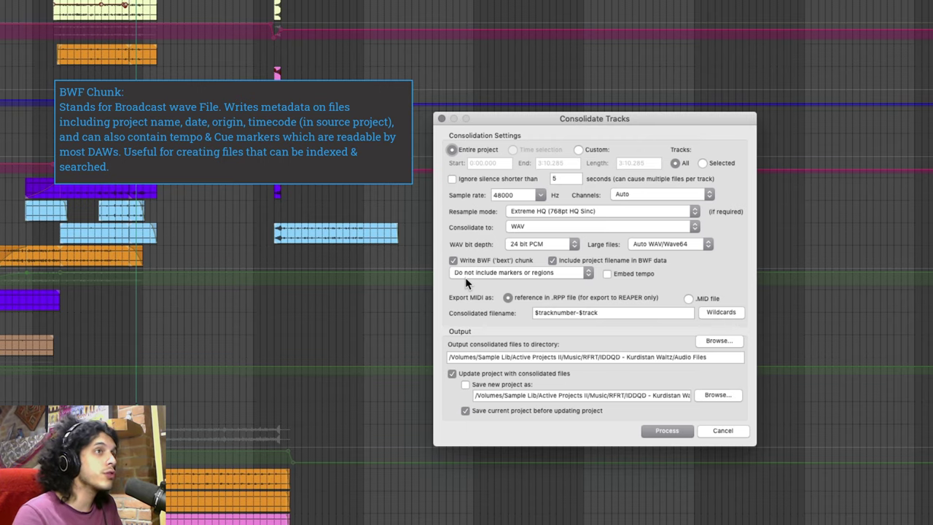
left_click(608, 277)
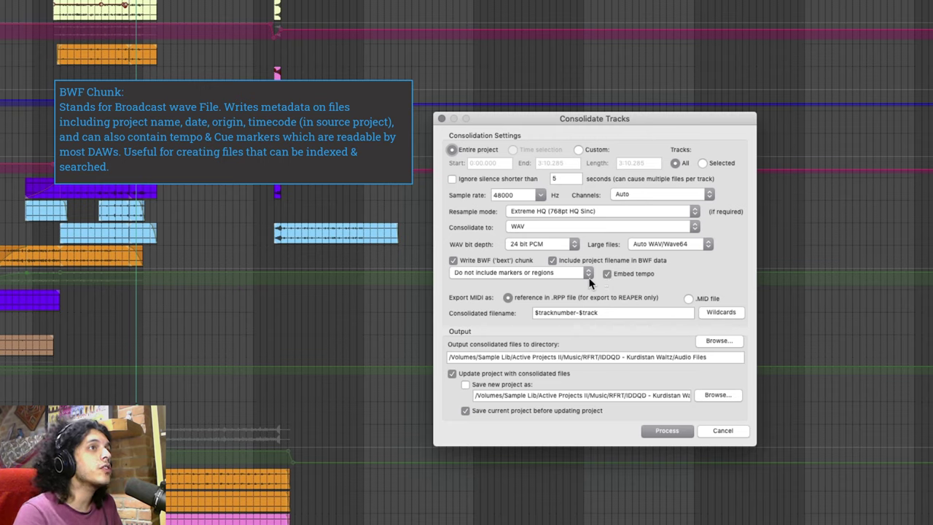
left_click(587, 274)
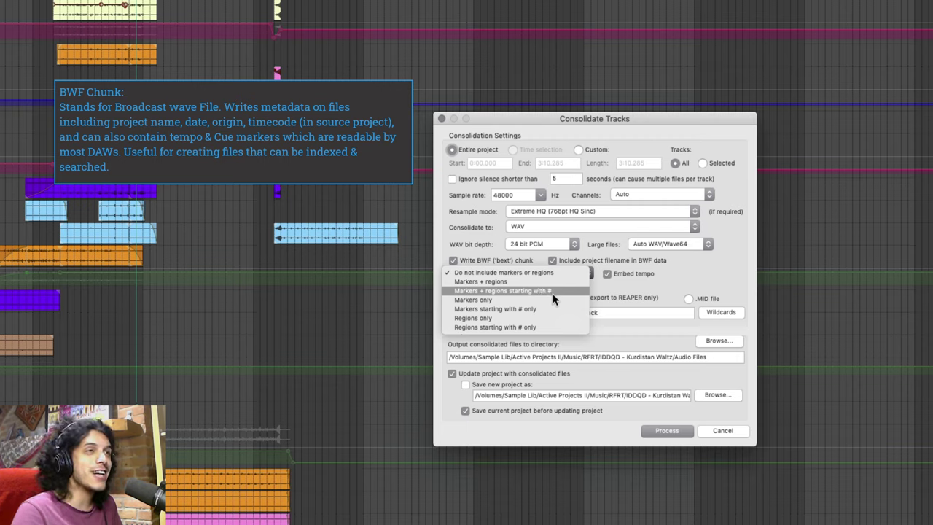
left_click(522, 272)
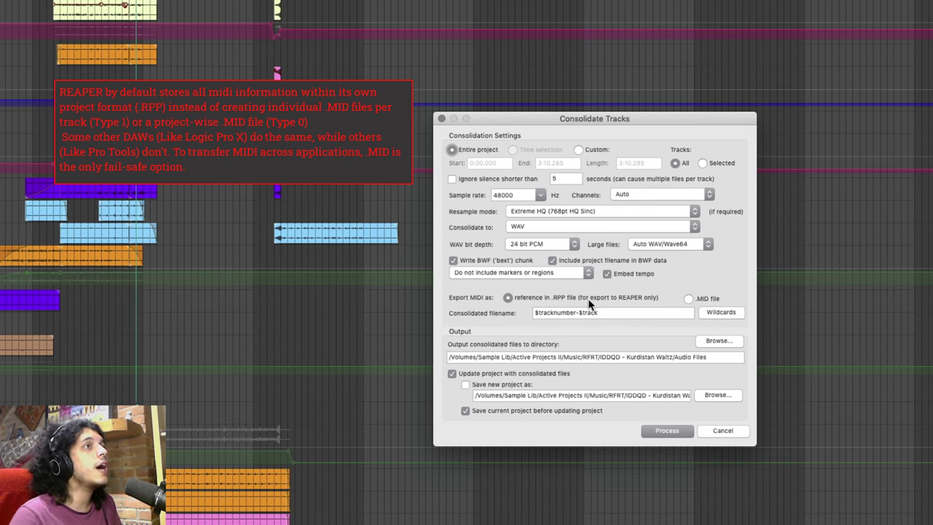
Choose the .MID file option under Export MIDI as, so MIDI is saved as separate files.
left_click(688, 299)
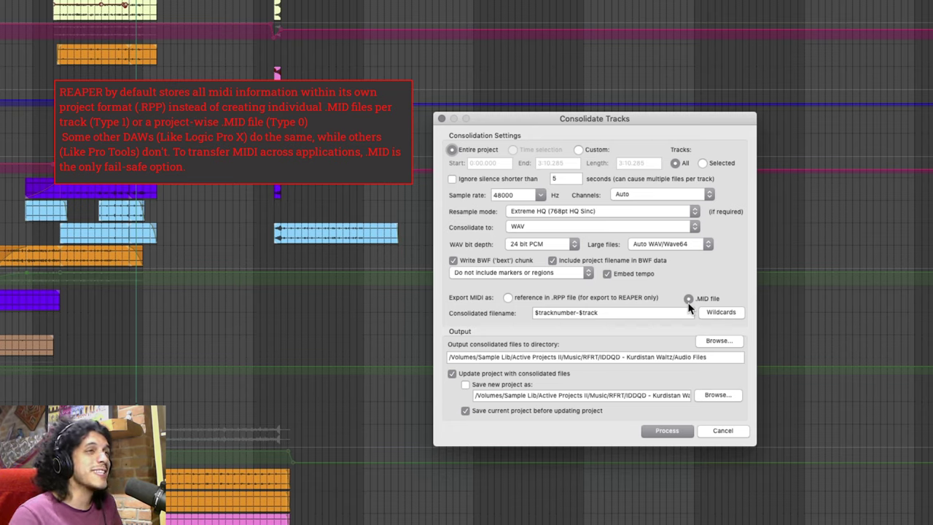
left_click(688, 299)
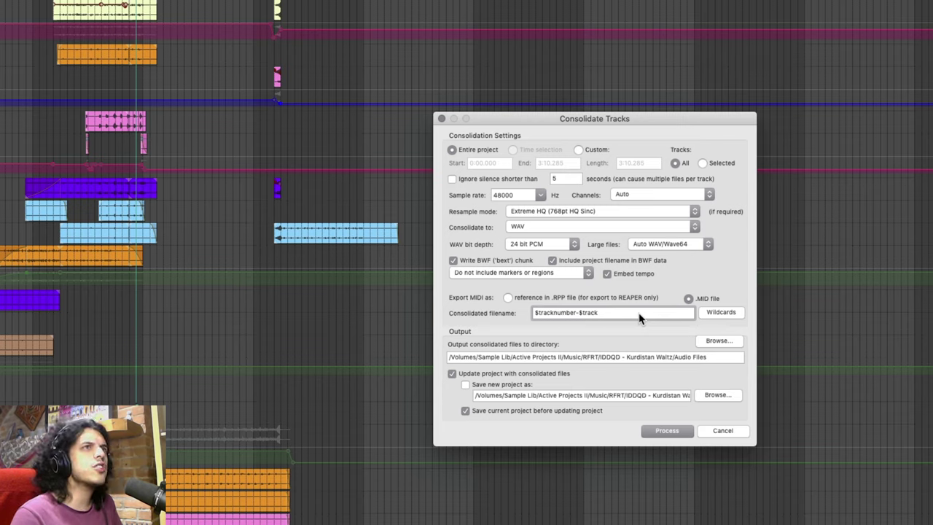
Remove the '-consolidated' suffix so the filename pattern reads $tracknumber-$track.
left_click(721, 312)
mouse_move(737, 332)
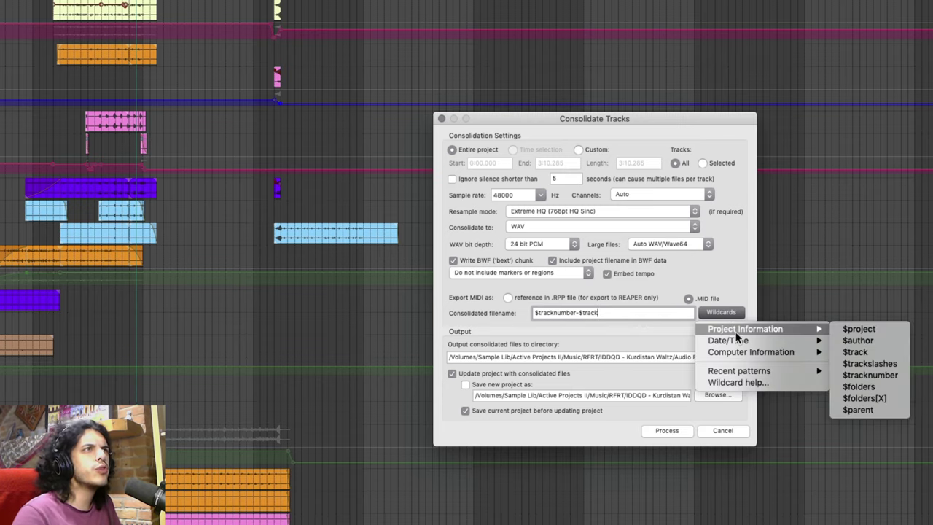
key("Escape")
type("-consolidated")
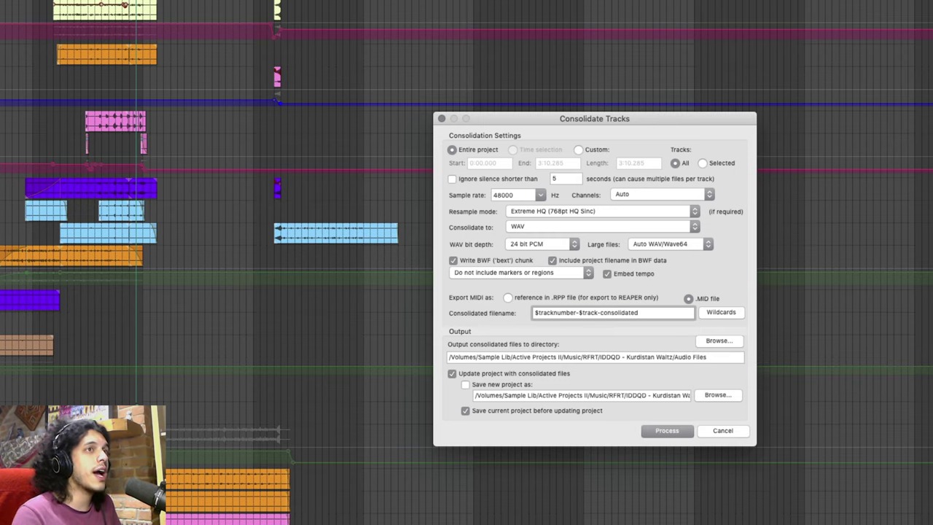
key("shift+Left")
key("shift+Left")
key("shift+Left")
key("shift+Left")
key("shift+Left")
key("shift+Left")
key("shift+Left")
key("shift+Left")
key("shift+Left")
key("shift+Left")
key("shift+Left")
key("shift+Left")
key("shift+Left")
key("BackSpace")
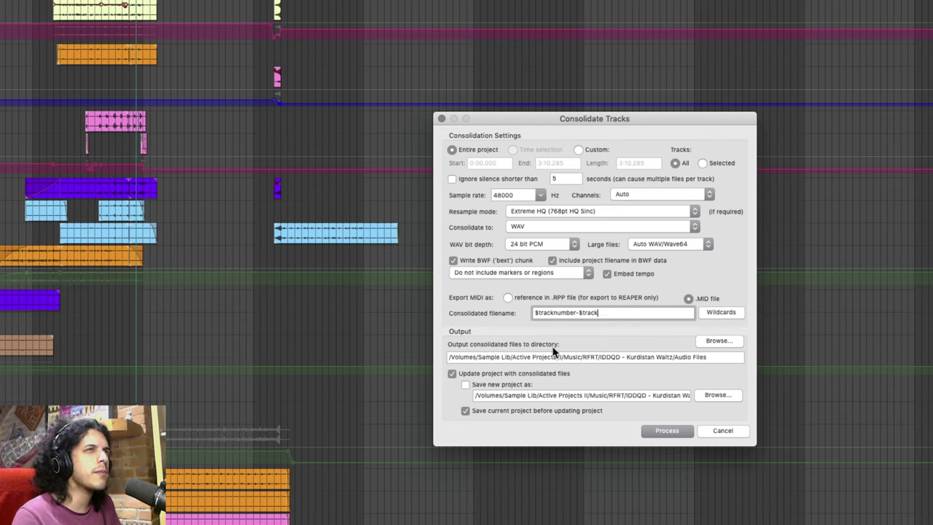
Output to a new 'Kurdistan Waltz Consolidation' folder in RFRT and untick 'Update project with consolidated files'.
left_click(718, 340)
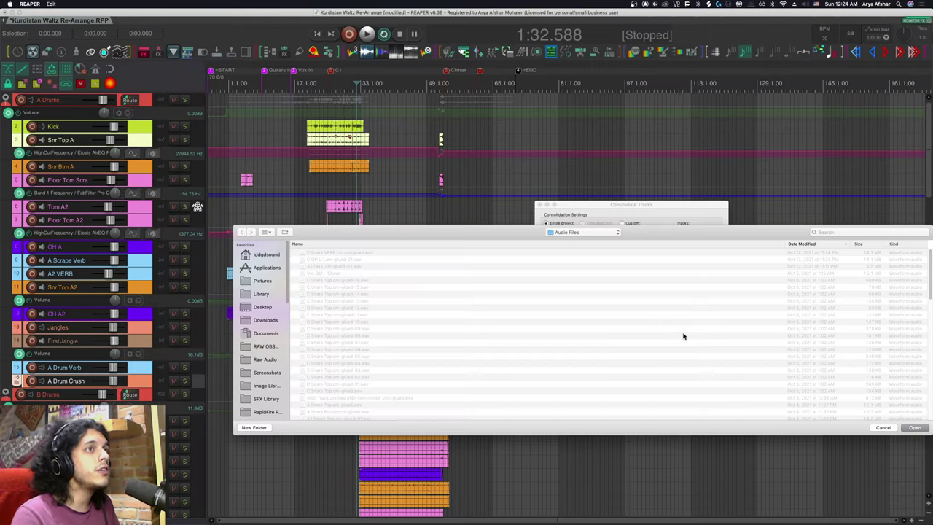
left_click(489, 166)
left_click(562, 247)
left_click(257, 428)
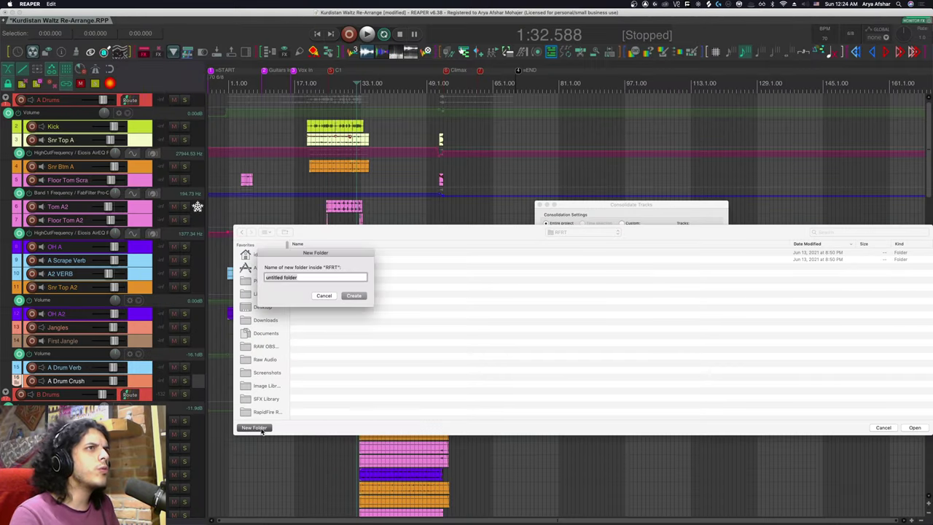
type("Kurdistan Waltz Consolidation")
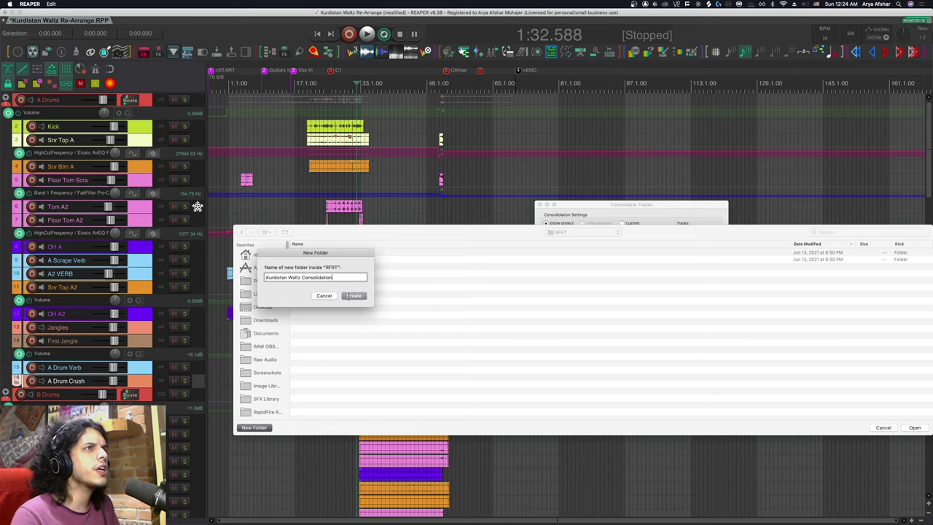
left_click(353, 296)
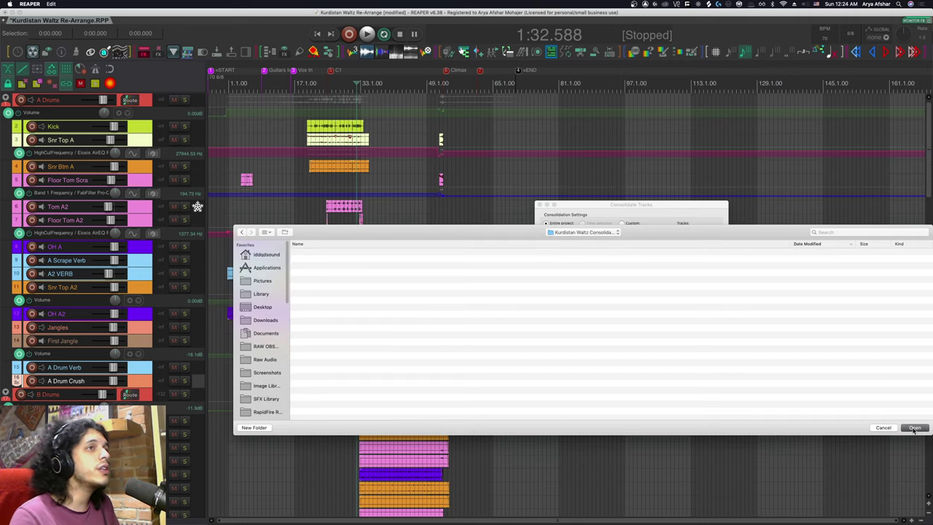
left_click(915, 427)
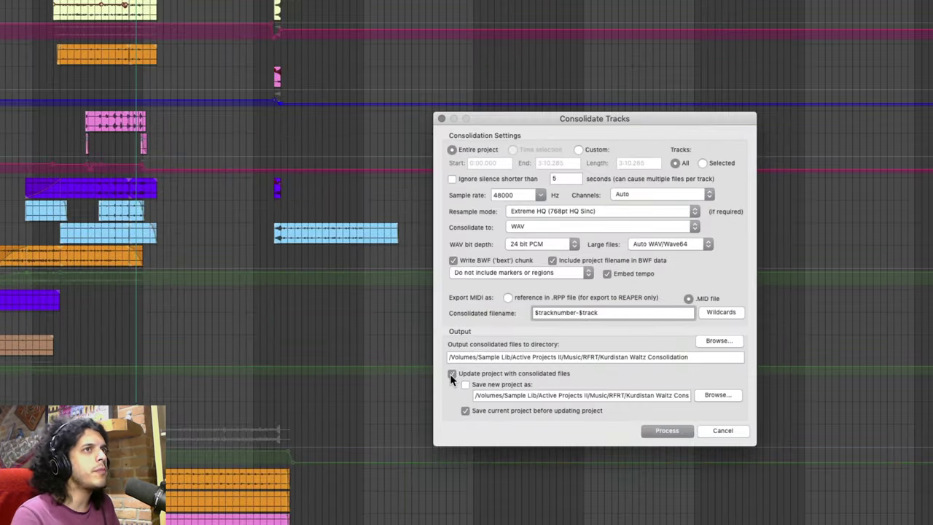
left_click(452, 375)
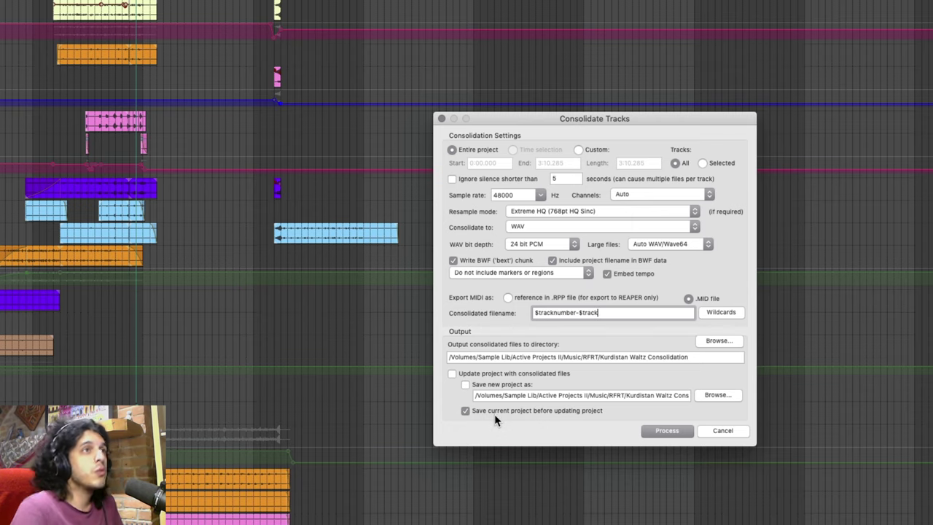
Process all tracks into WAV files in the Kurdistan Waltz Consolidation folder.
left_click(664, 432)
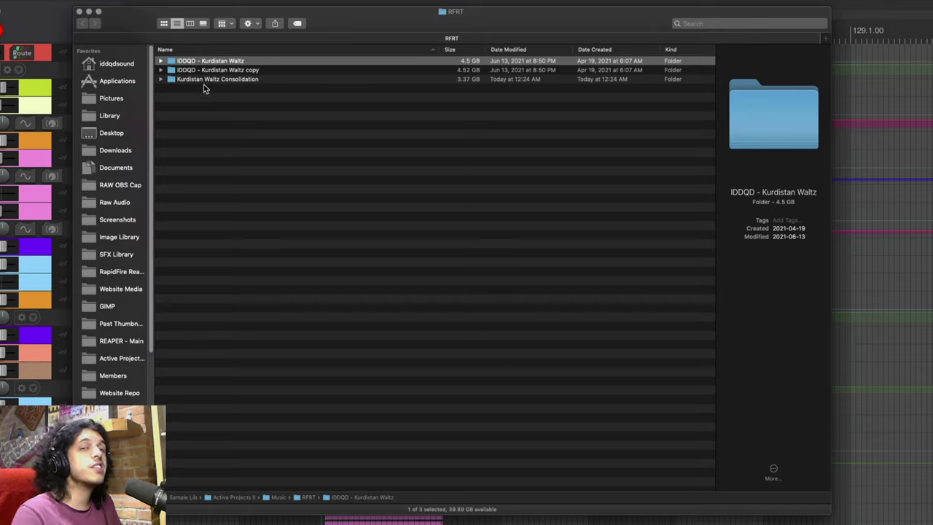
Compare the 3.37 GB consolidation folder with the original project's Audio Files folder size.
left_click(203, 79)
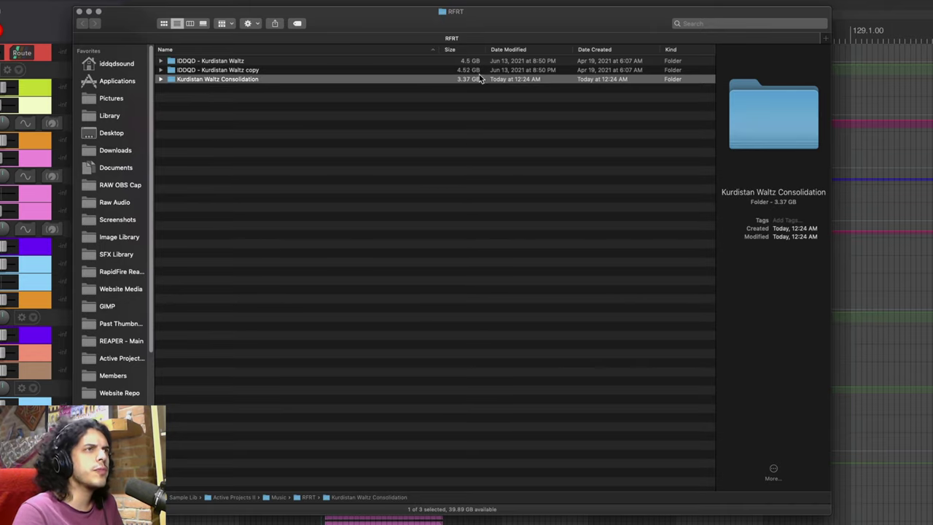
left_click(161, 62)
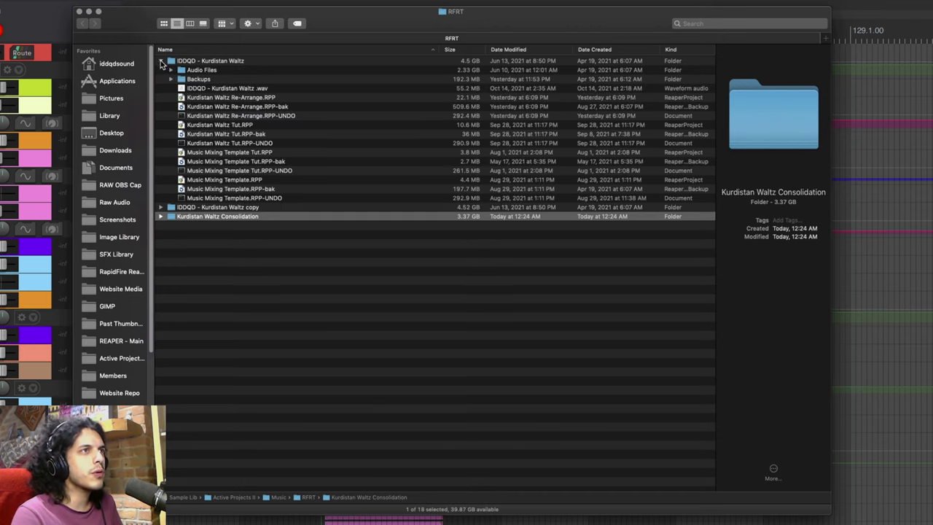
left_click(204, 70)
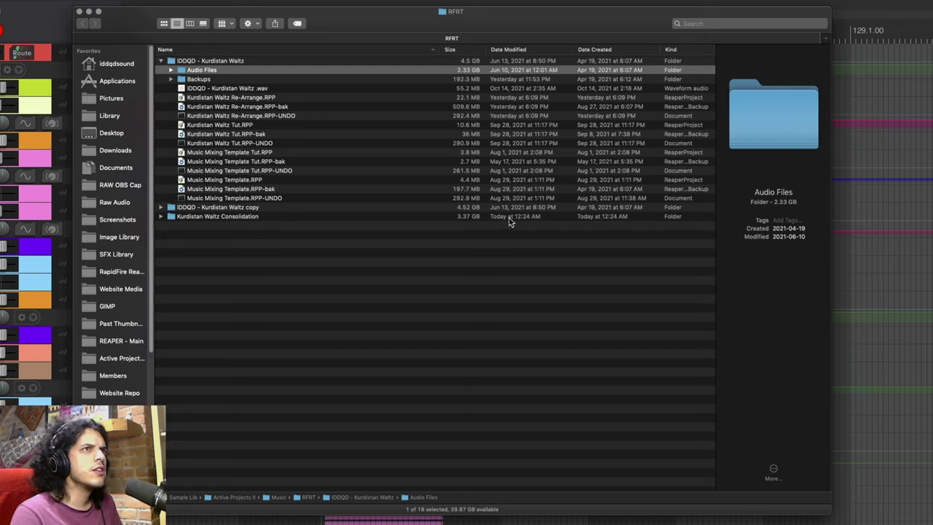
Open Kurdistan Waltz Consolidation and inspect 40-Snr Samp.mid, 03-Snr Top A.wav and 02-Kick.wav details.
left_click(239, 216)
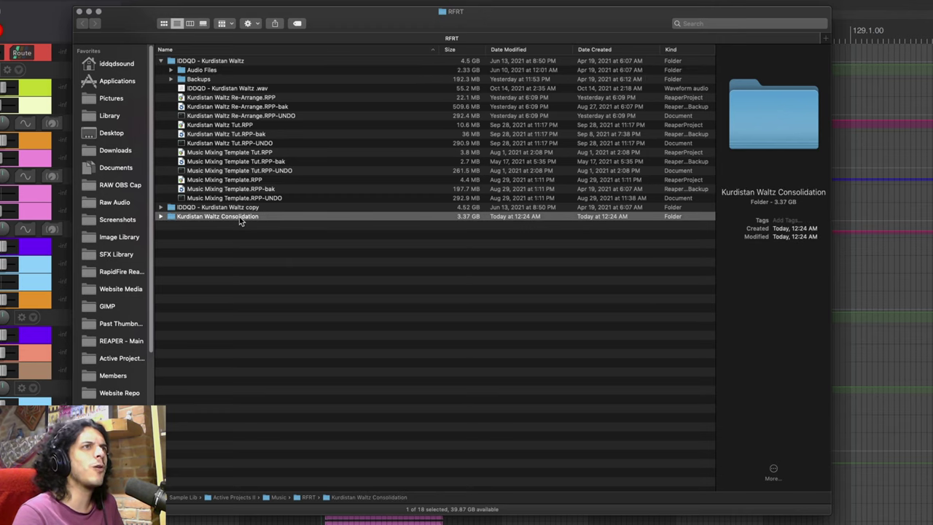
double_click(239, 216)
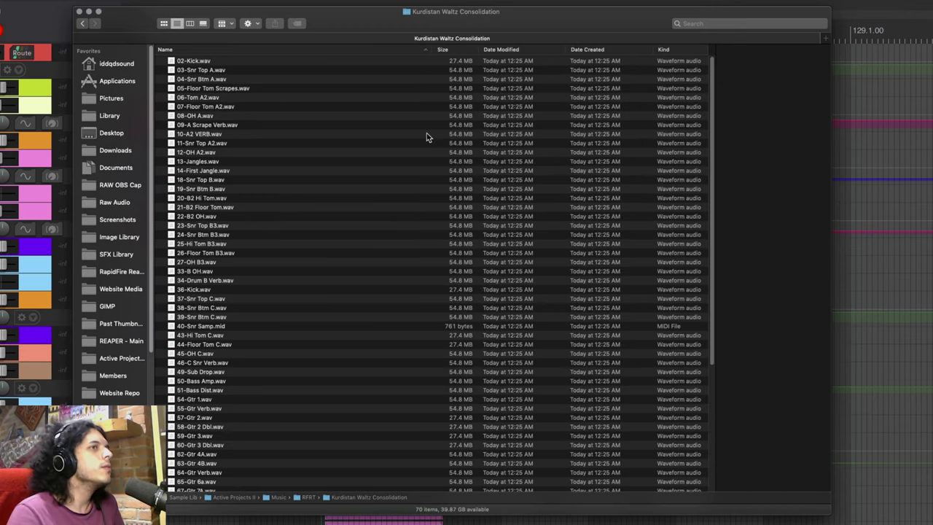
left_click(213, 326)
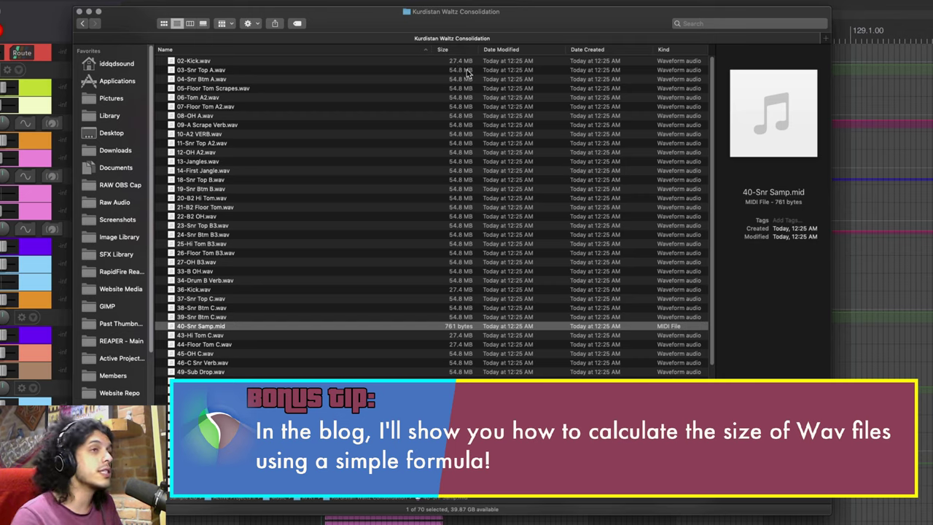
left_click(467, 70)
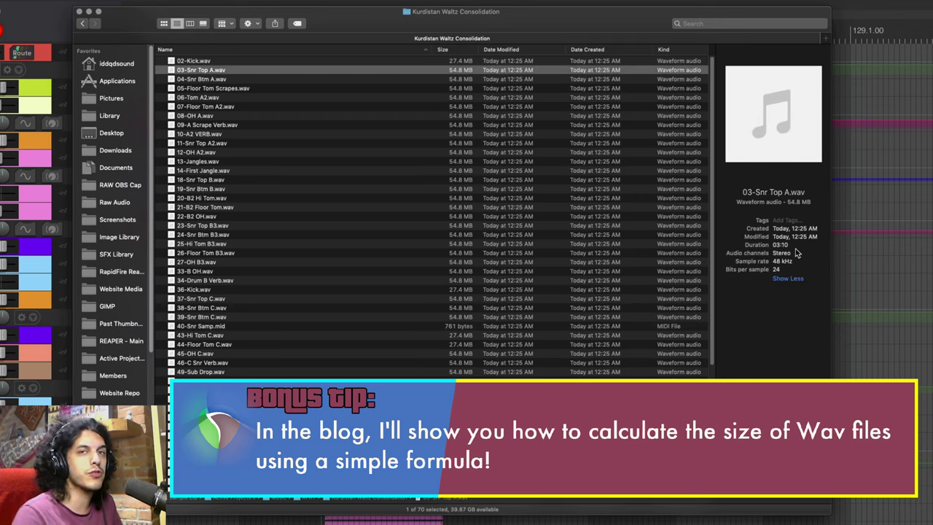
left_click(459, 62)
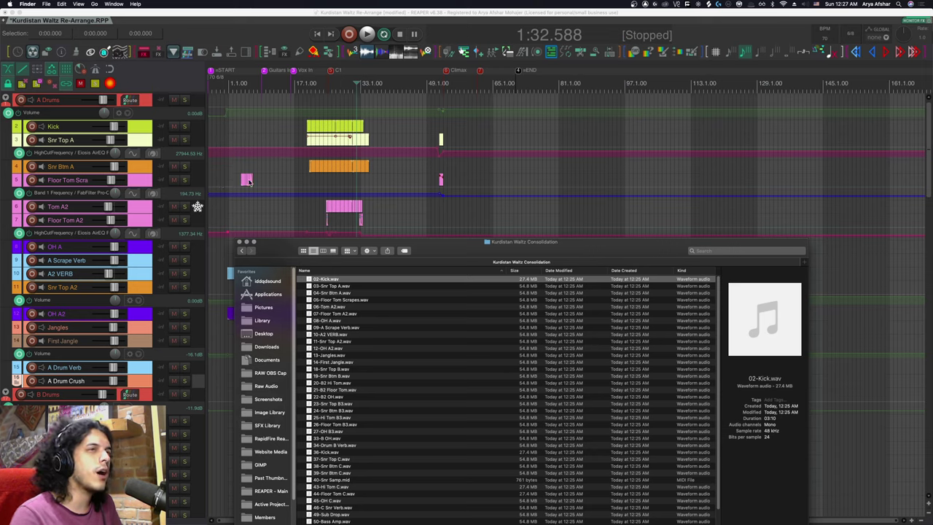
left_click(343, 301)
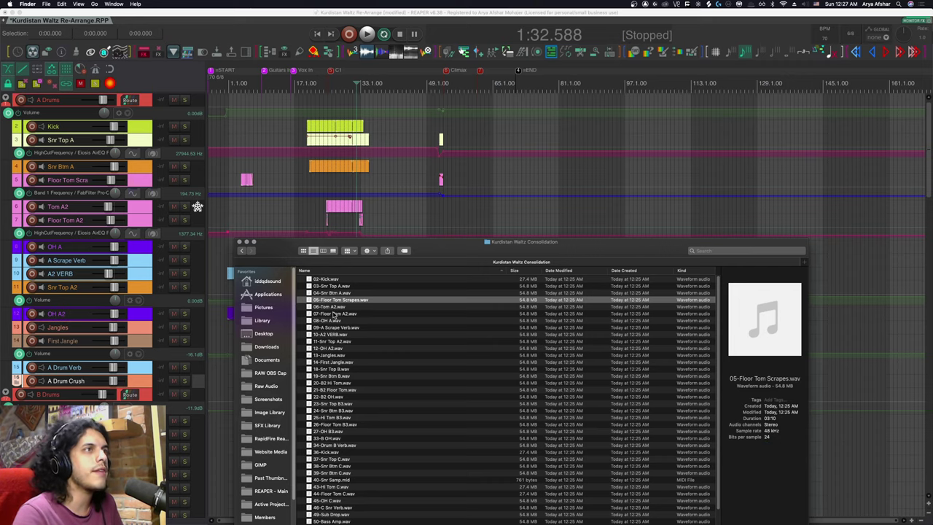
scroll(333, 311, "down", 10)
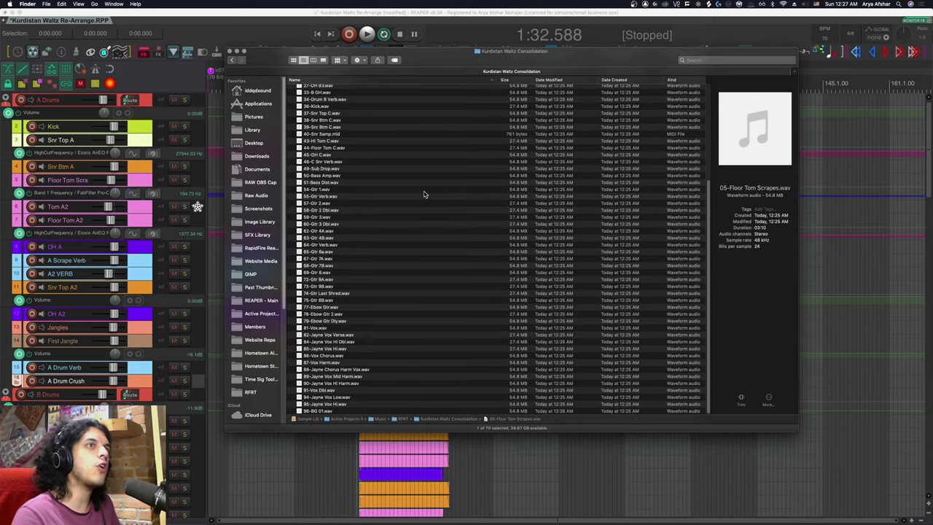
scroll(424, 194, "up", 5)
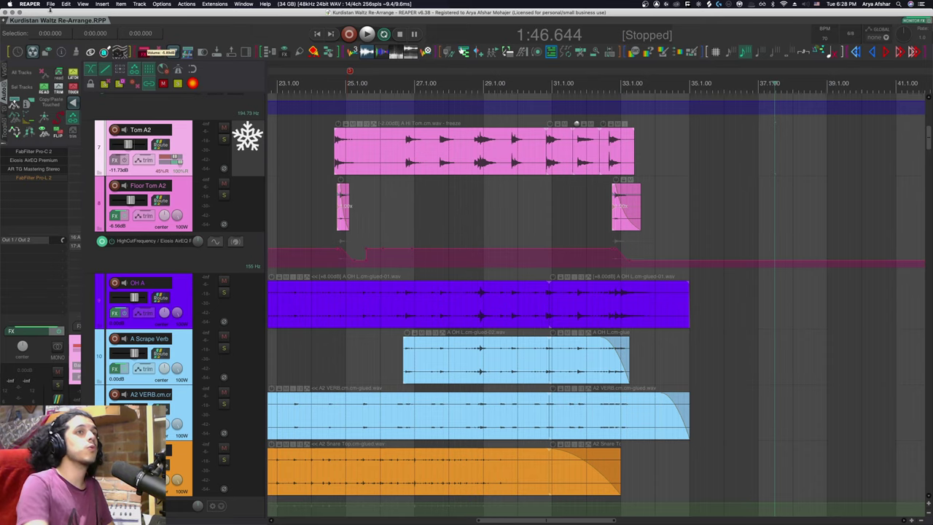
Reopen Consolidate/Export tracks, centre the dialog, and ignore silences shorter than 5 seconds.
left_click(50, 4)
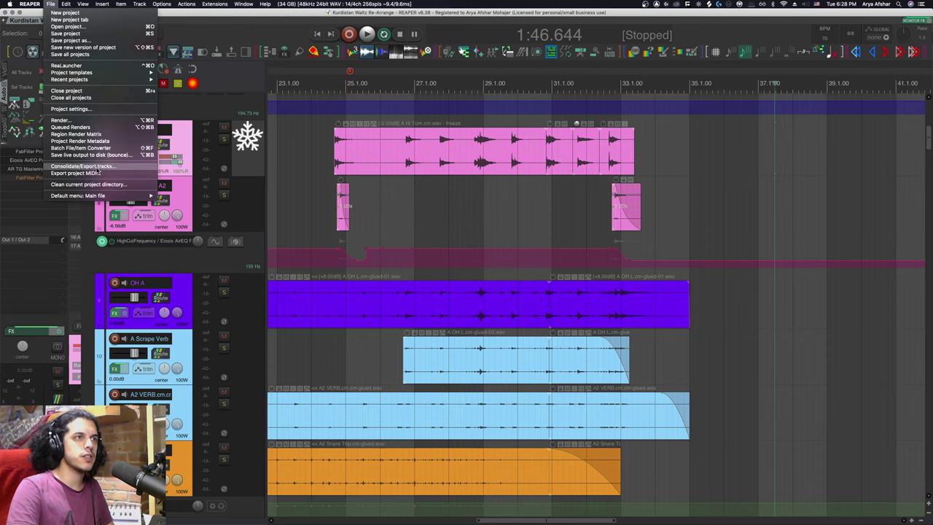
left_click(97, 167)
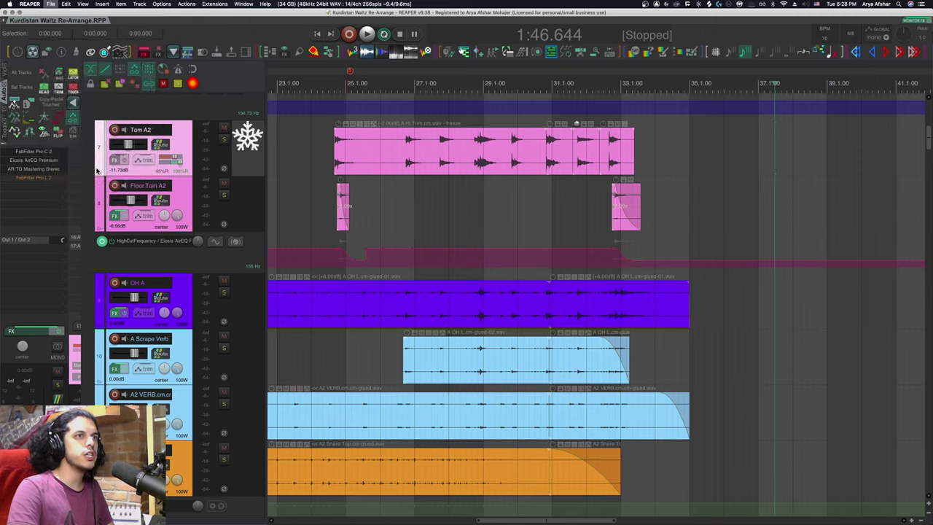
left_click_drag(77, 68, 726, 178)
left_click(660, 214)
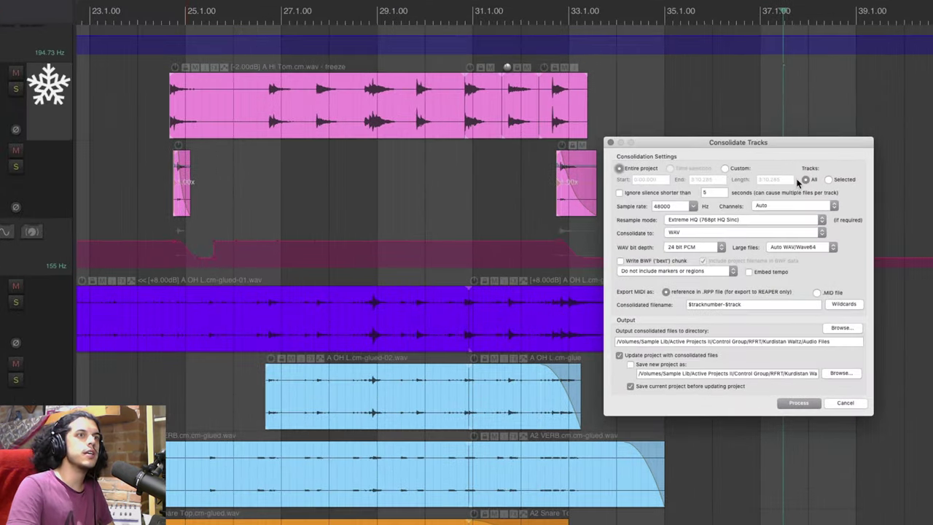
left_click(619, 193)
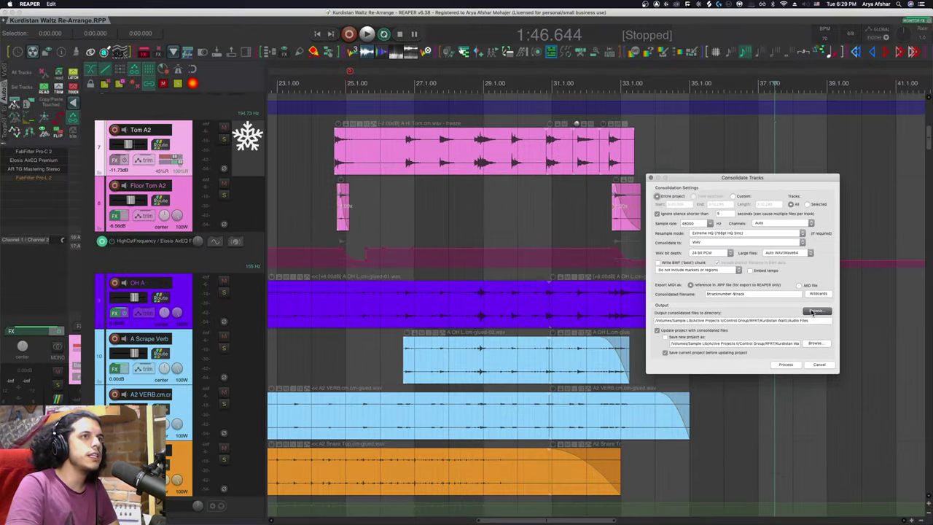
Output to Kurdistan Waltz/Audio Files with project updating enabled, then process the consolidation.
left_click(835, 329)
left_click(583, 205)
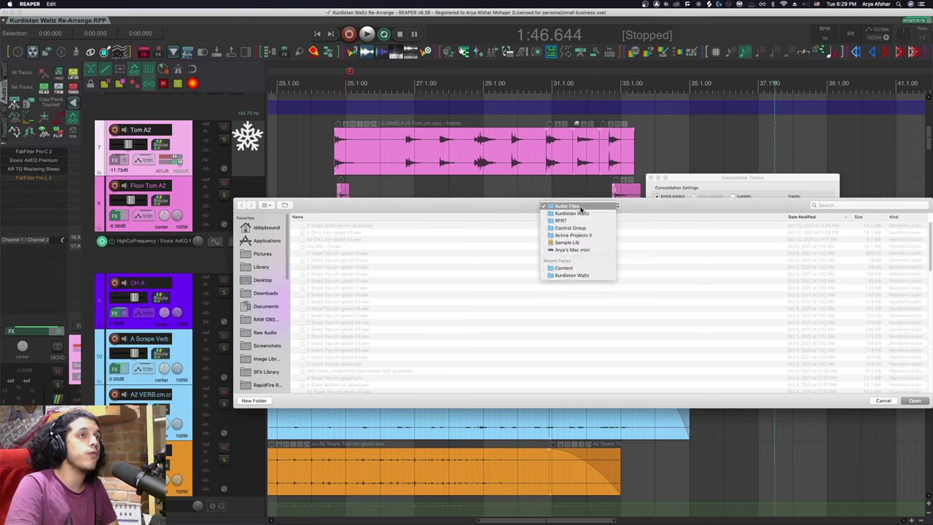
left_click(575, 213)
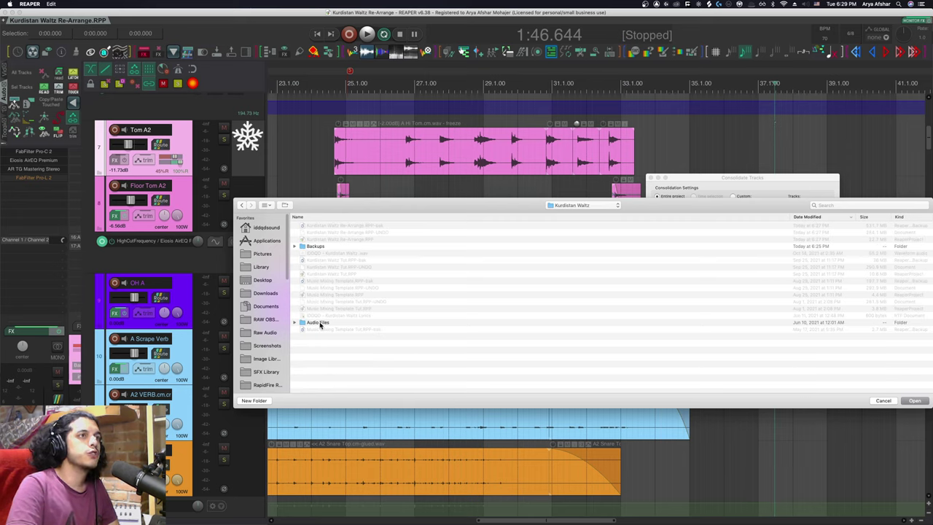
left_click(318, 323)
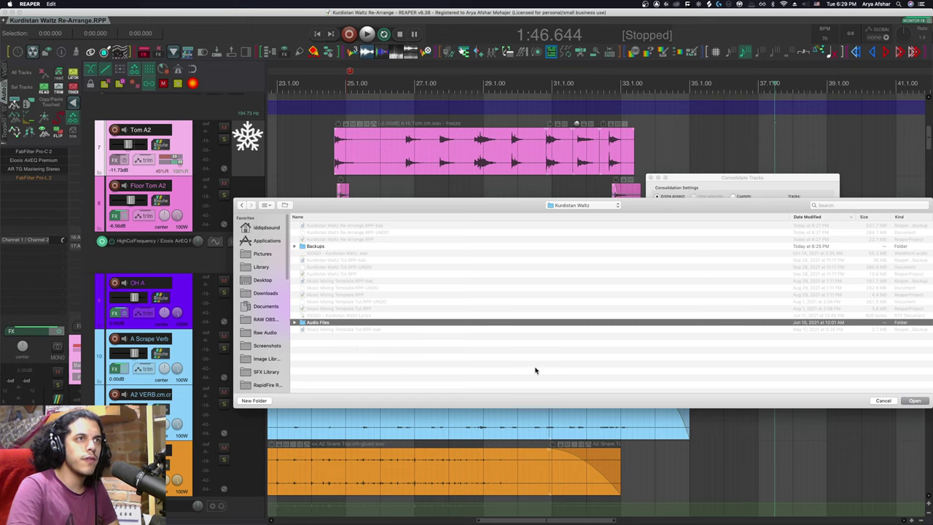
left_click(915, 401)
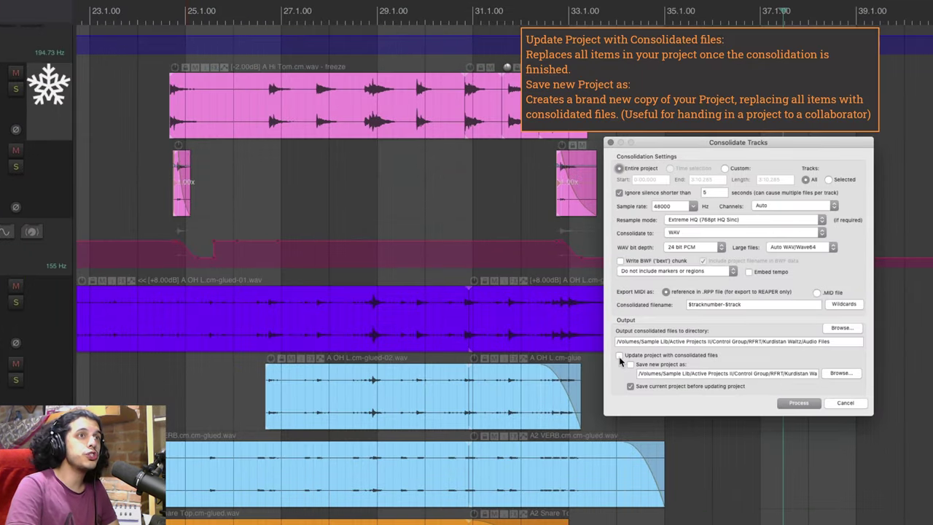
left_click(619, 356)
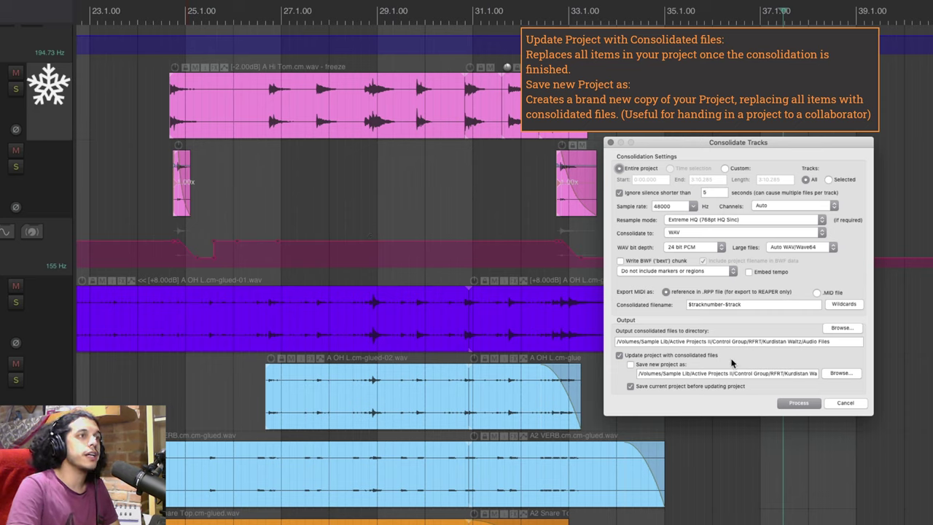
left_click(792, 403)
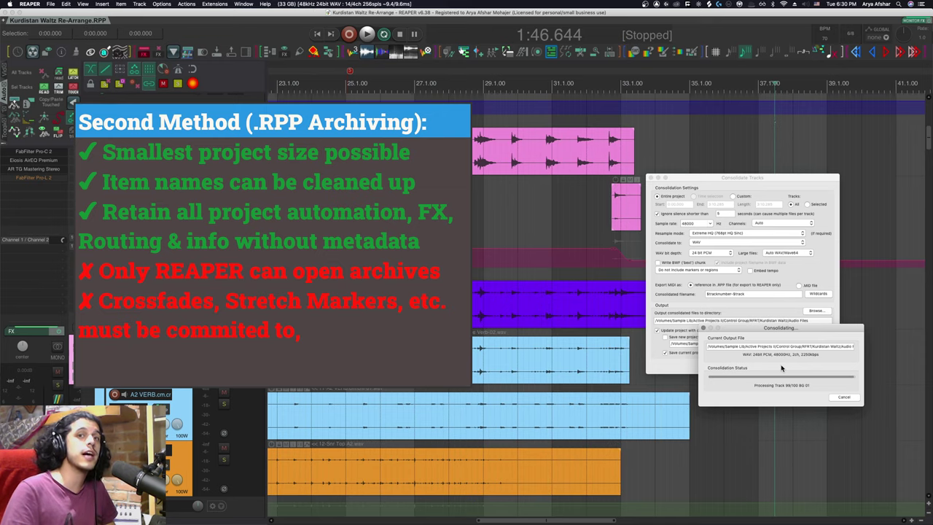
scroll(514, 331, "down", 6)
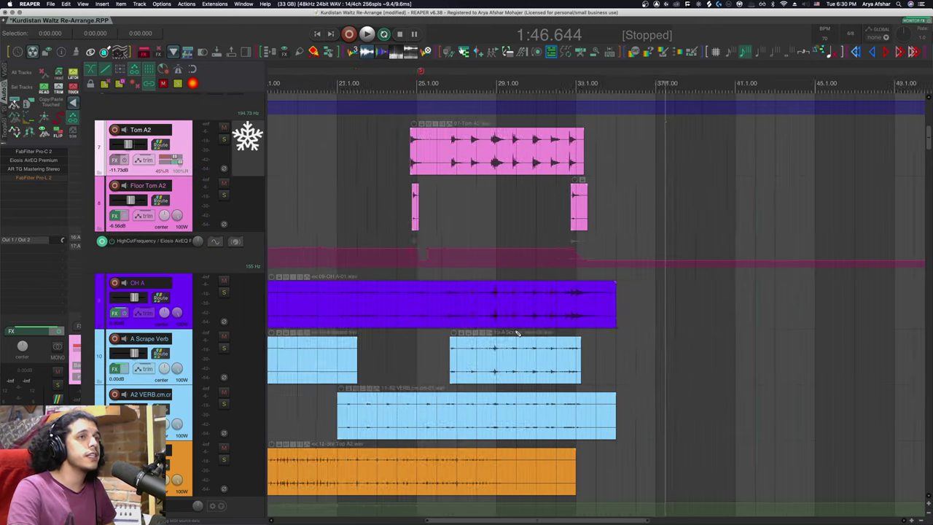
scroll(391, 321, "down", 5)
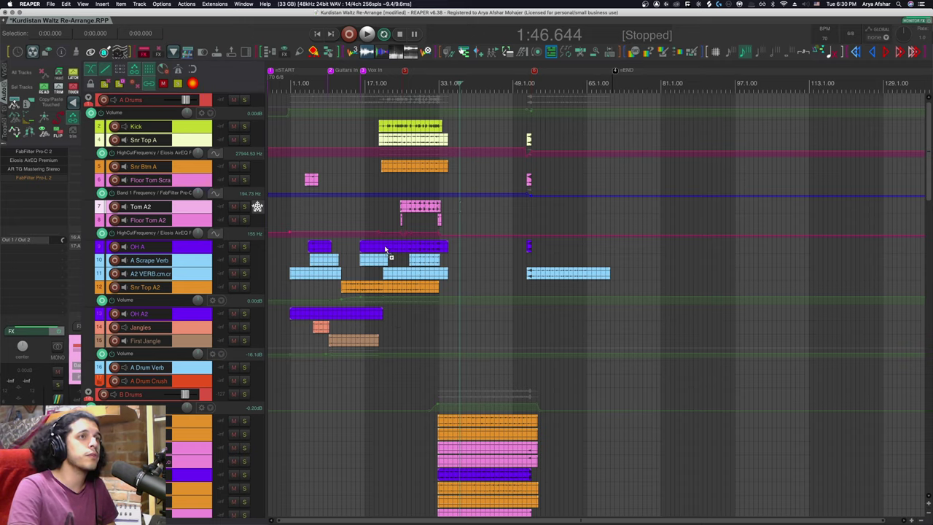
scroll(389, 256, "up", 5)
scroll(407, 279, "up", 4)
scroll(394, 259, "up", 4)
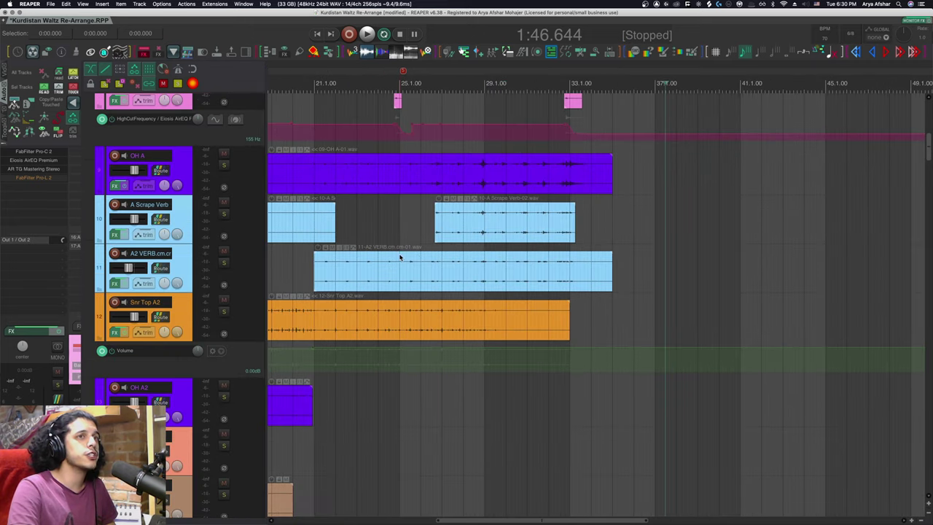
scroll(408, 257, "up", 8)
scroll(427, 307, "down", 2)
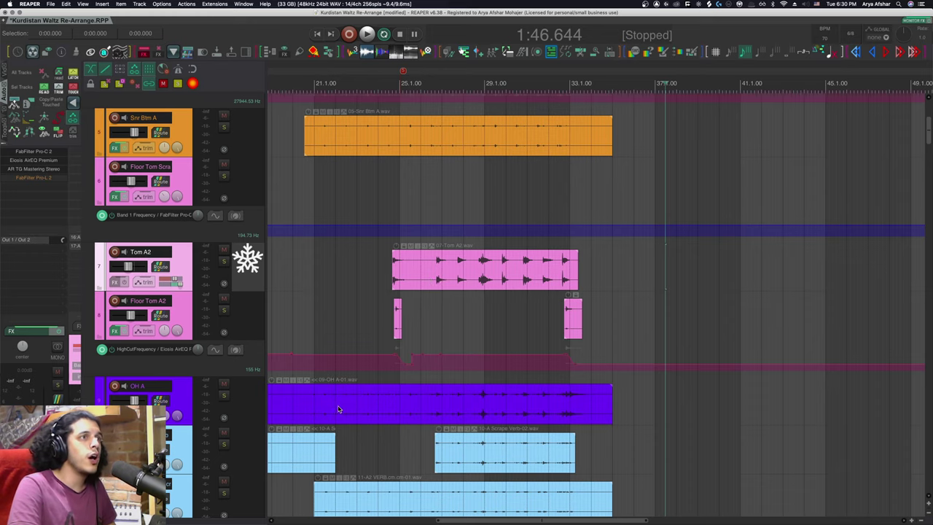
scroll(411, 363, "up", 8)
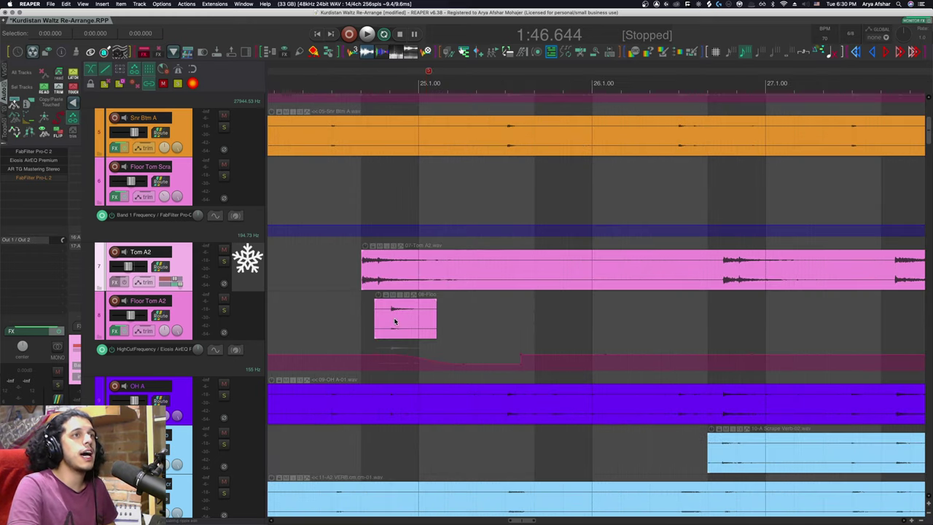
scroll(378, 309, "down", 2)
scroll(498, 296, "down", 1)
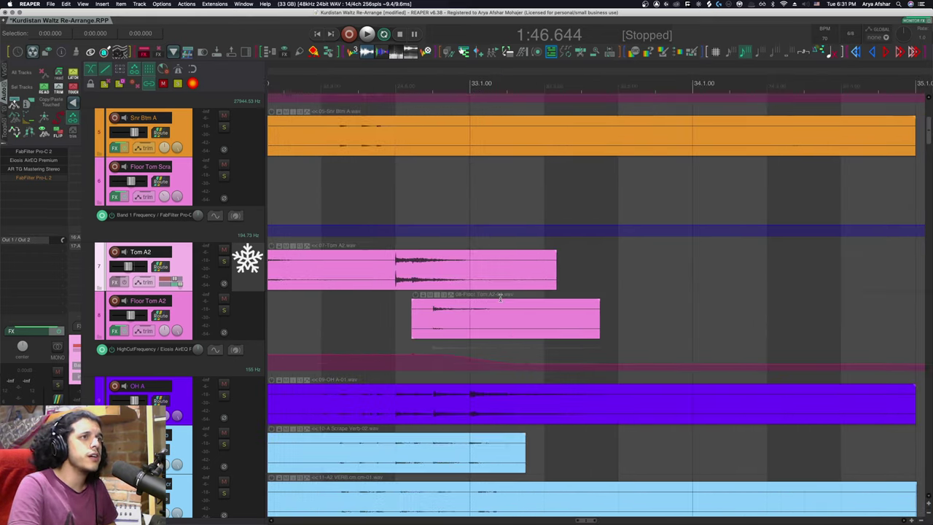
scroll(481, 318, "down", 10)
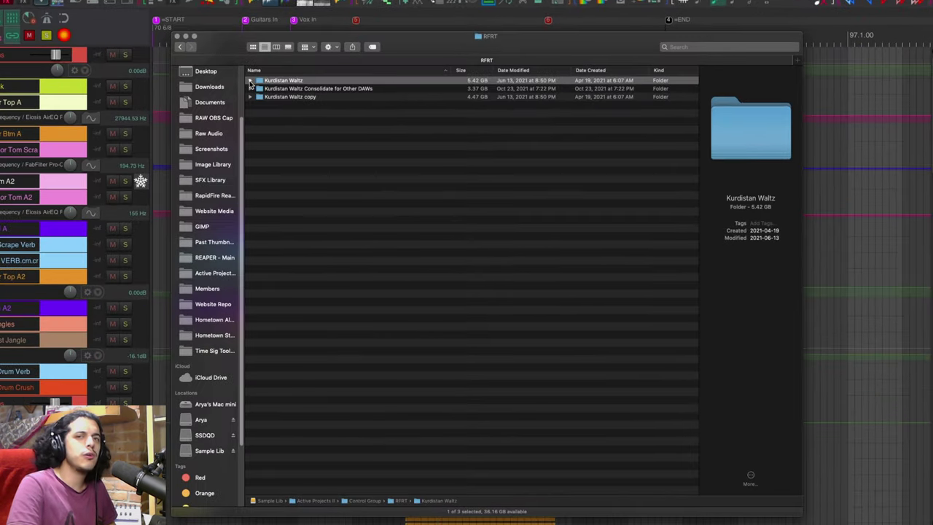
left_click(353, 121)
left_click(276, 89)
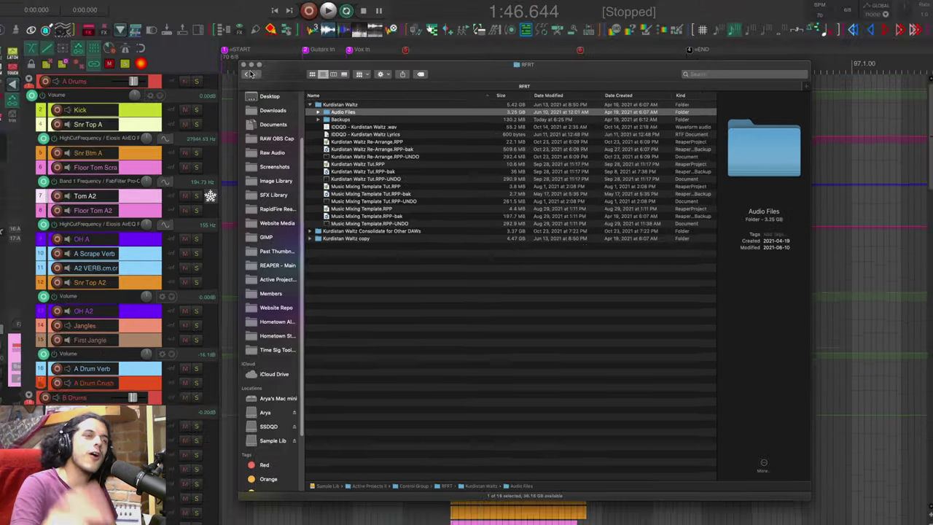
key("super+w")
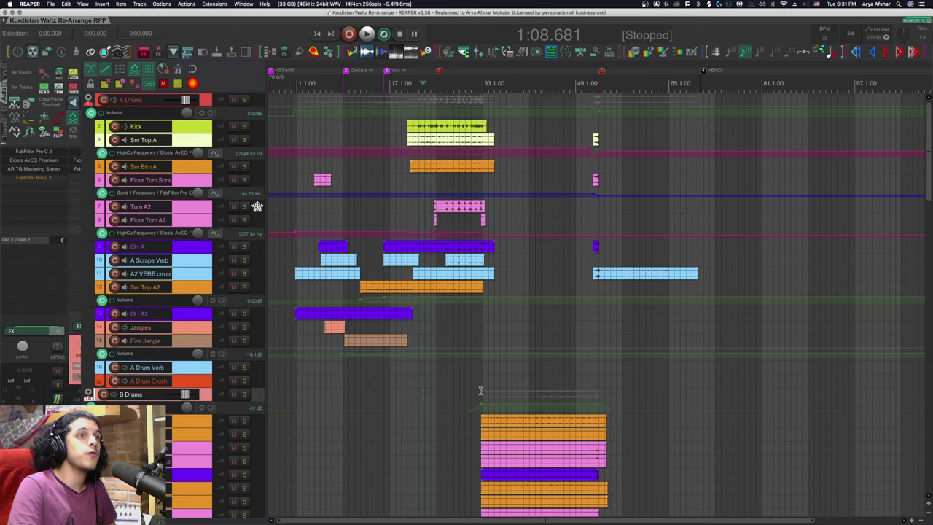
scroll(474, 364, "down", 5)
scroll(478, 389, "down", 10)
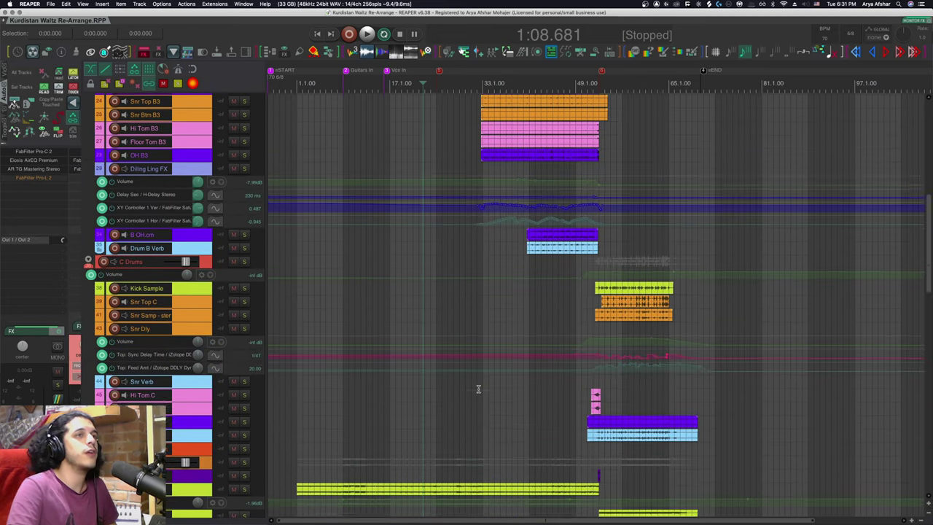
scroll(479, 391, "down", 10)
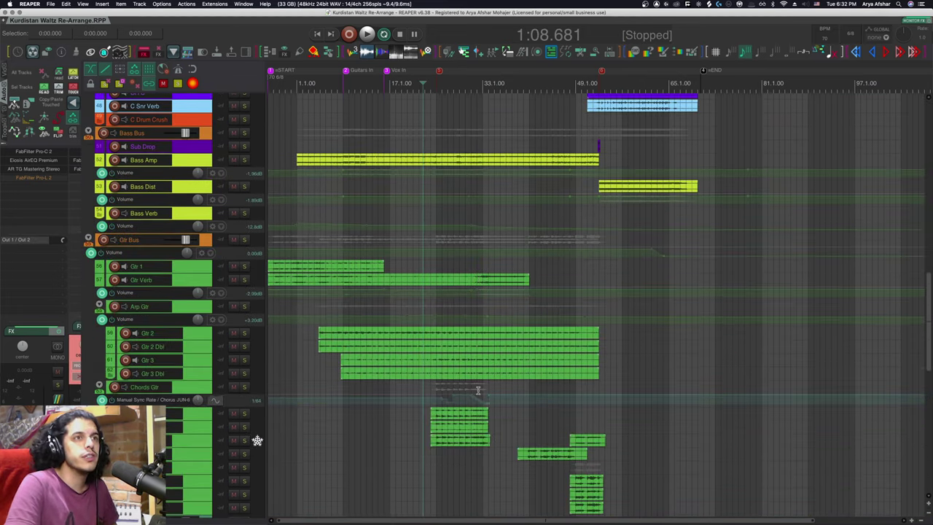
scroll(522, 401, "right", 5)
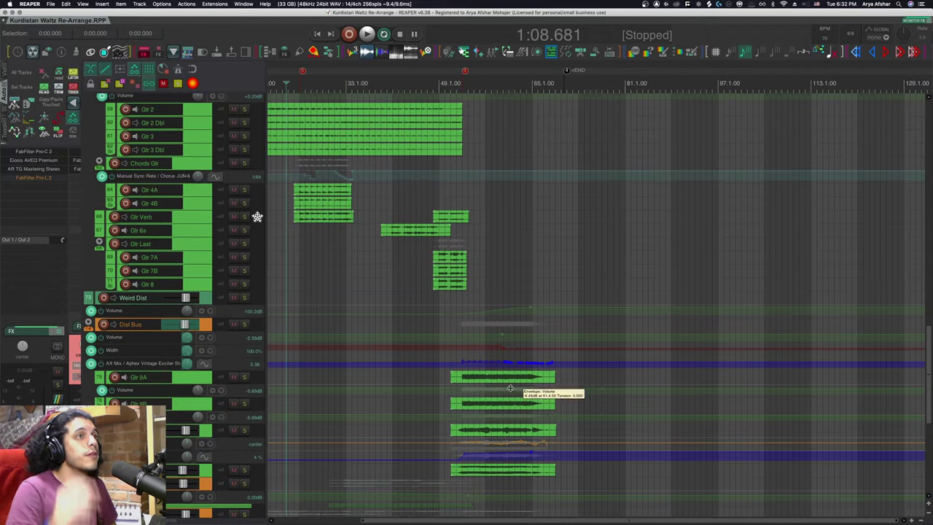
left_click_drag(441, 373, 366, 470)
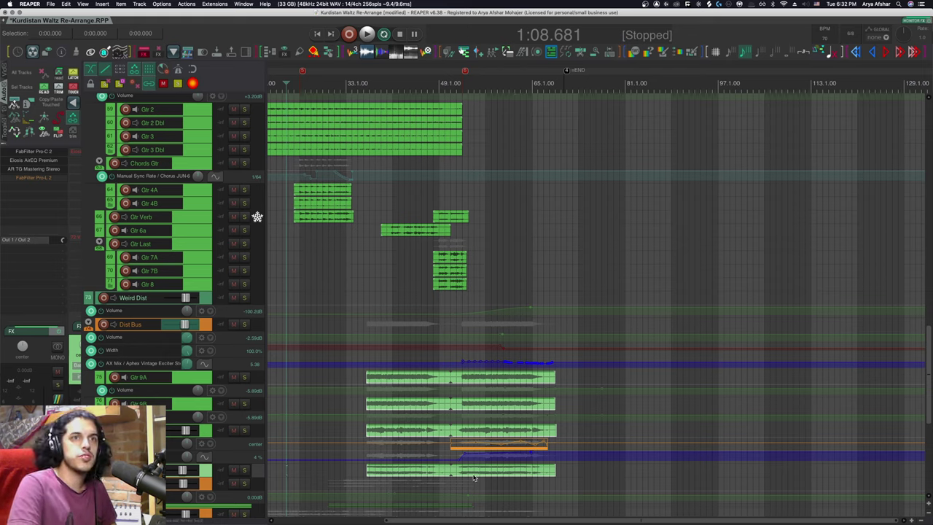
key("super+z")
key("super+z")
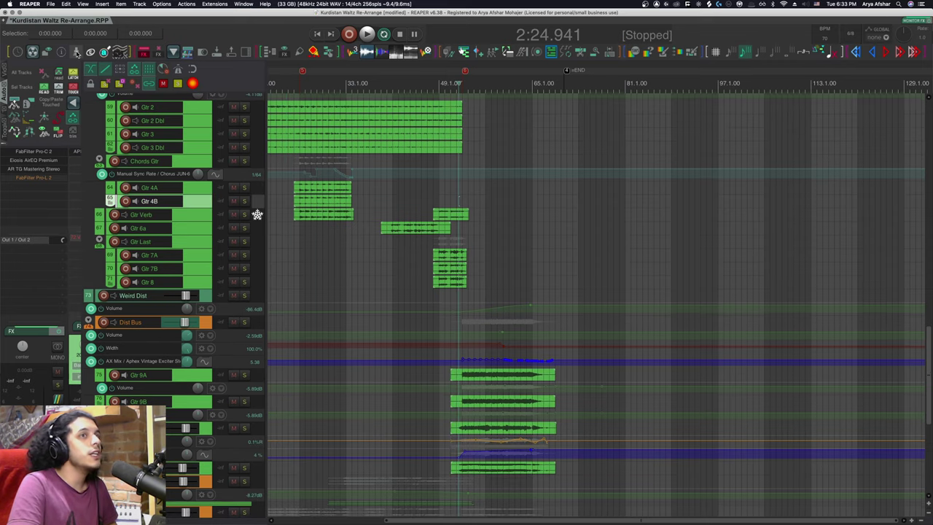
Select all 92 unused files in the project directory cleanup list and remove them to the trash.
left_click(77, 53)
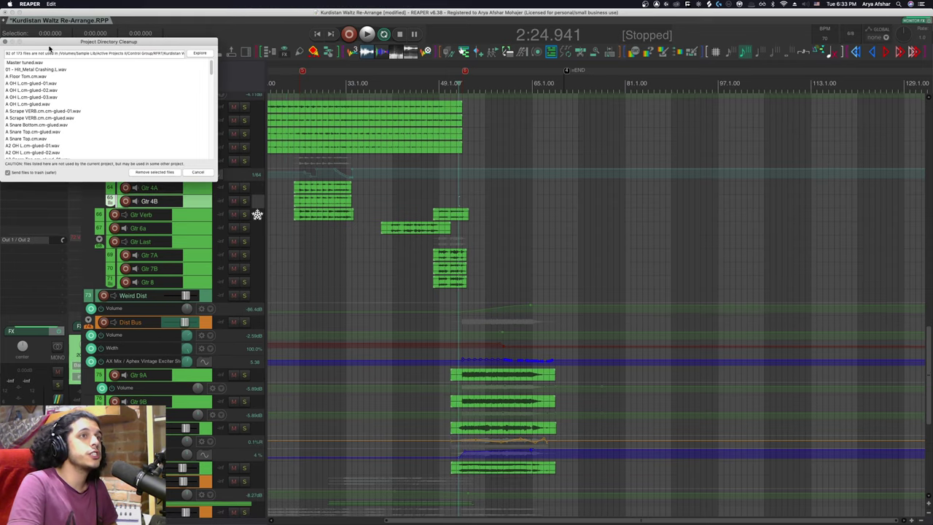
left_click_drag(49, 48, 433, 176)
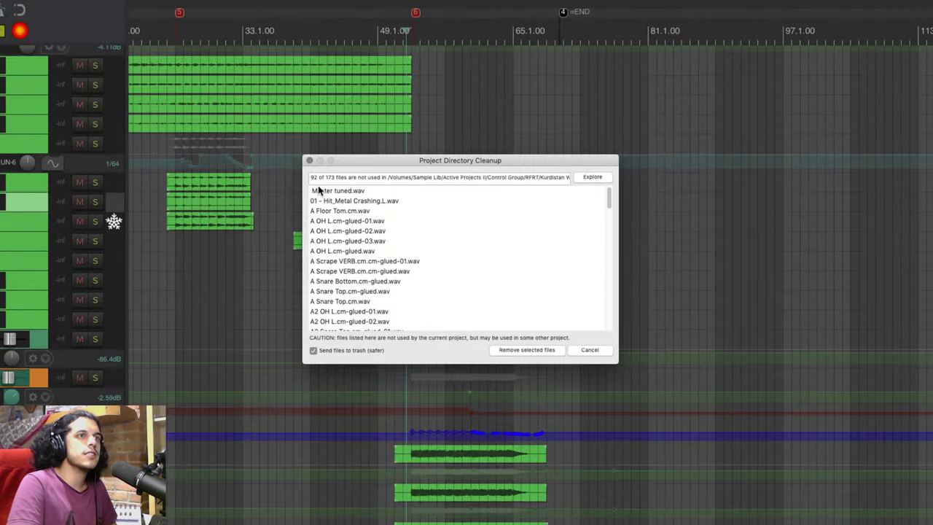
left_click(357, 301)
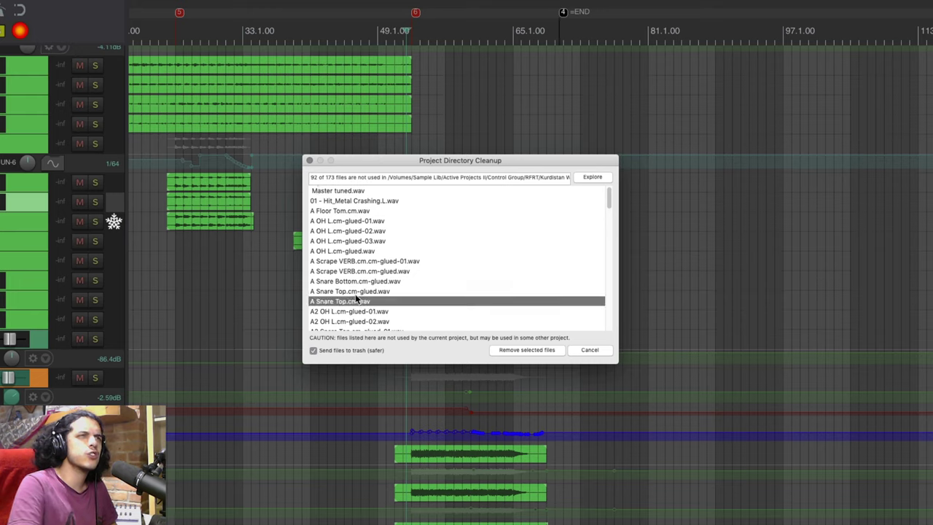
key("super+a")
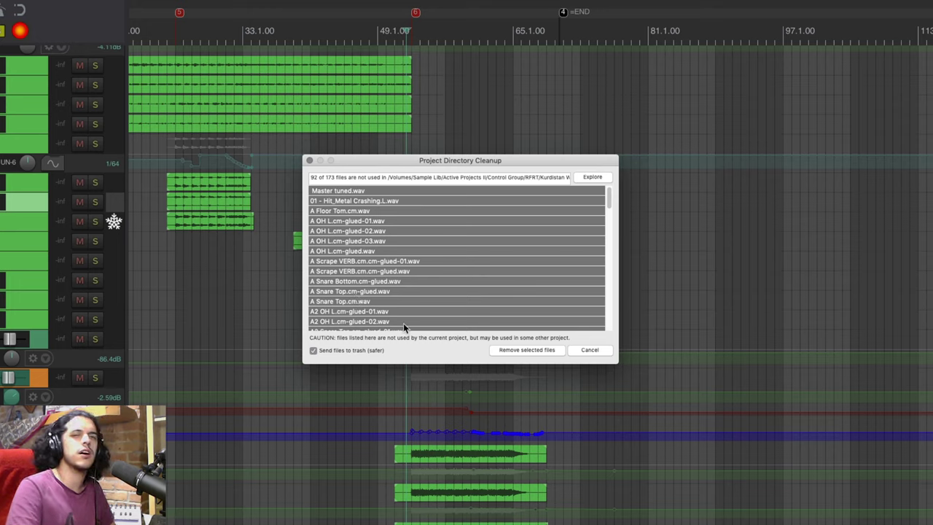
left_click(520, 350)
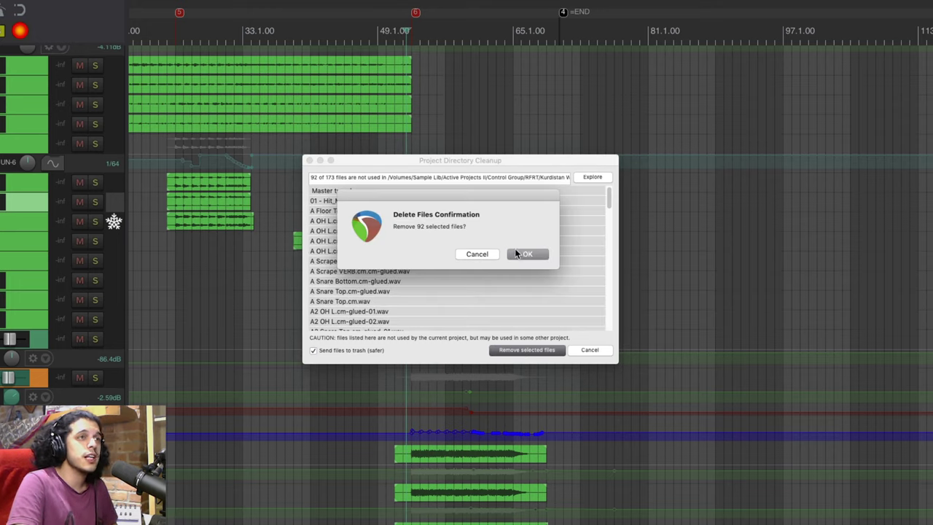
left_click(524, 254)
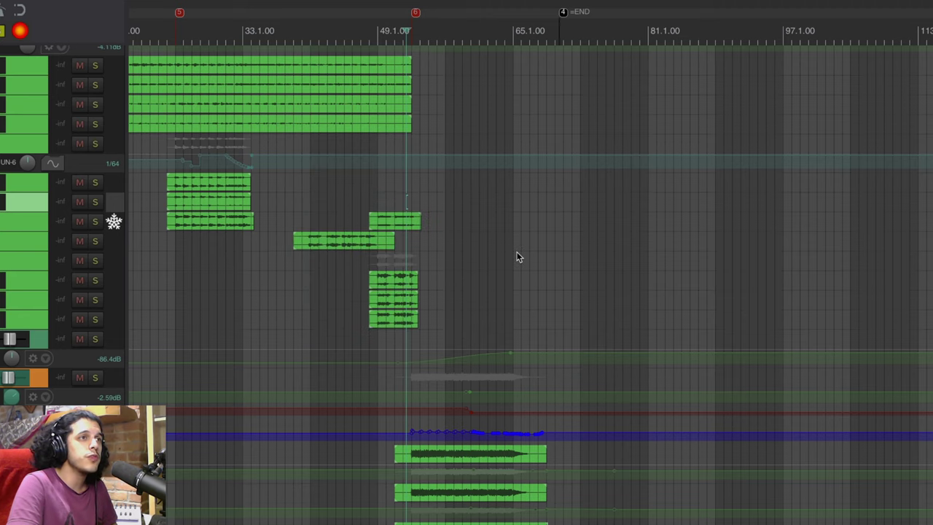
Open RFRT in Finder from the REAPER title bar and expand Backups to show six .rpp-bak files.
left_click(343, 4, "super")
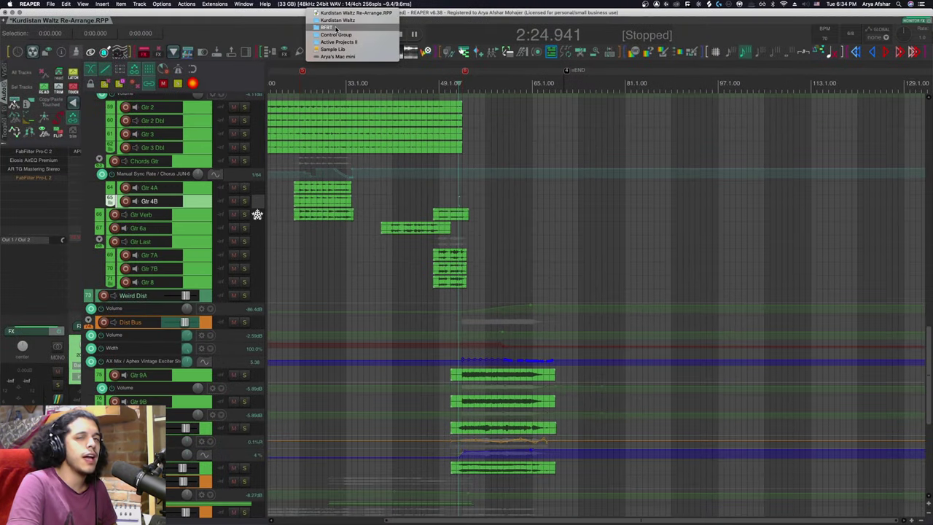
left_click(334, 28)
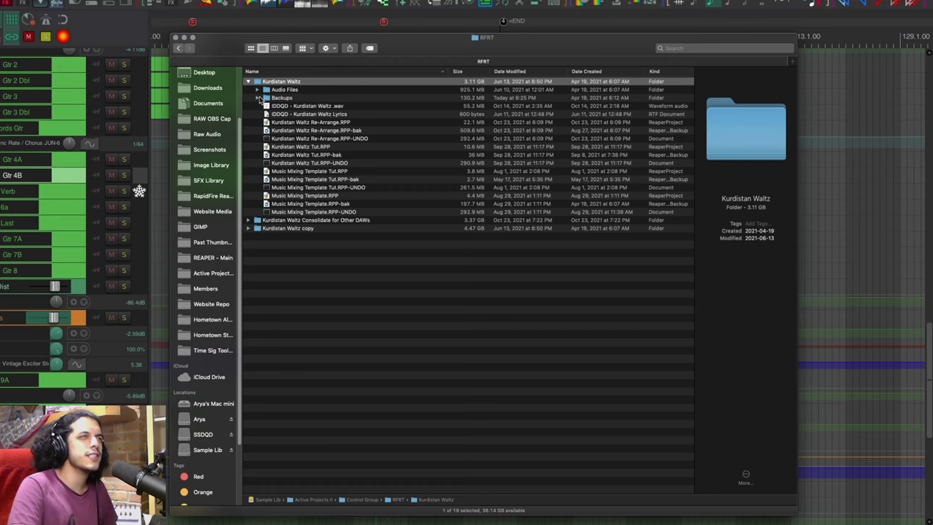
left_click(257, 99)
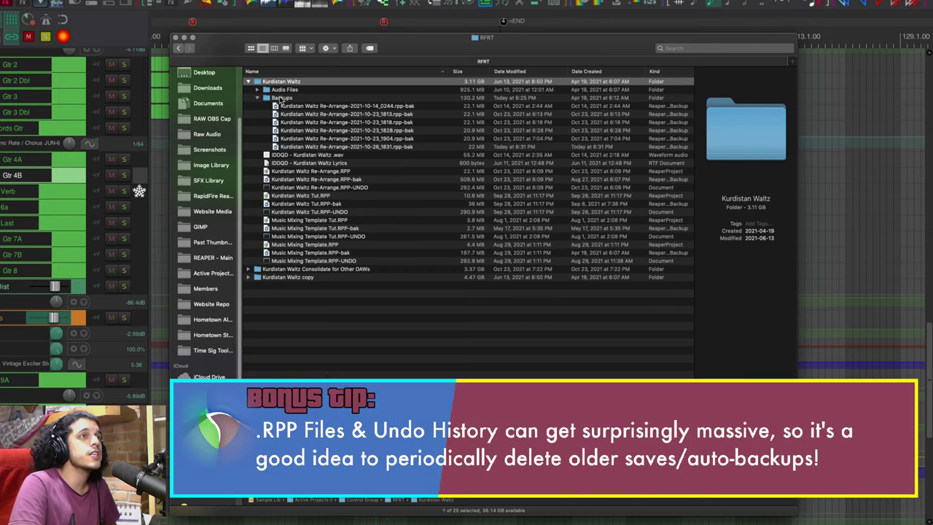
Move all six .rpp-bak backup files in Backups to the trash.
left_click(291, 107)
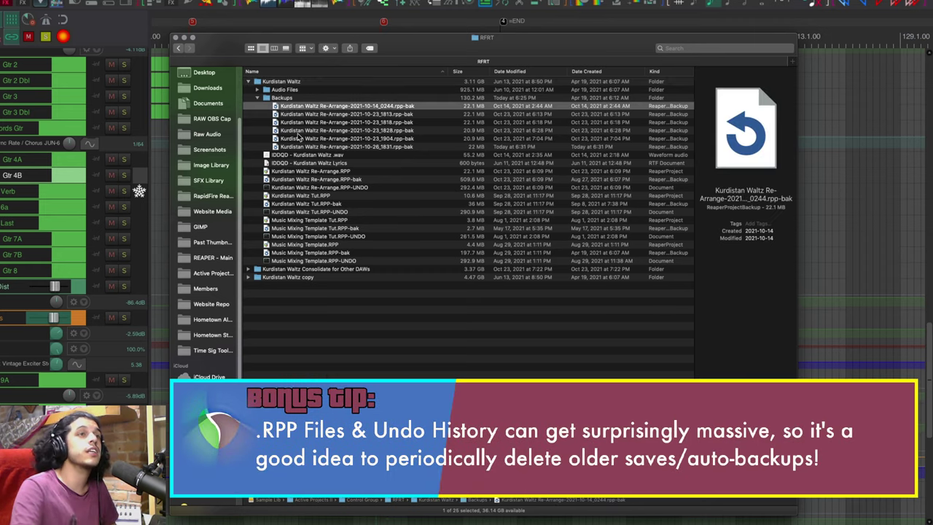
left_click(301, 148, "shift")
right_click(299, 149)
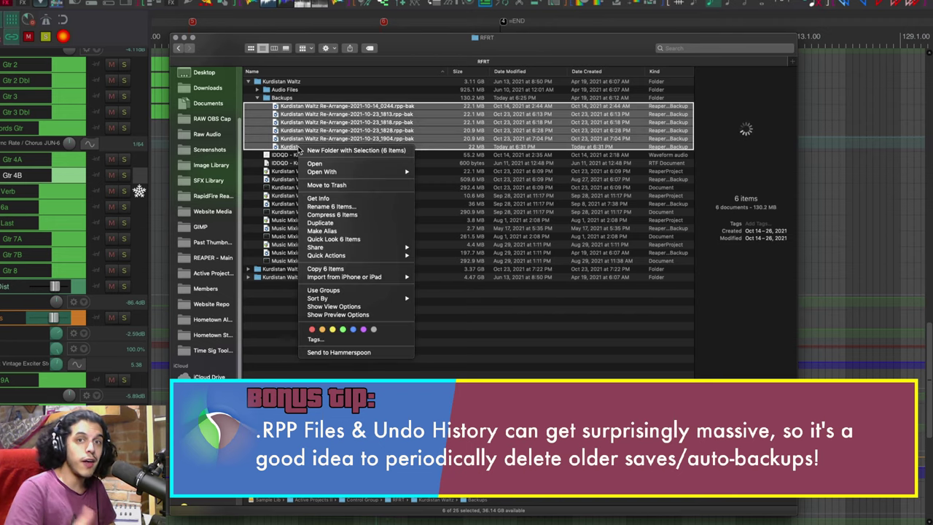
left_click(321, 186)
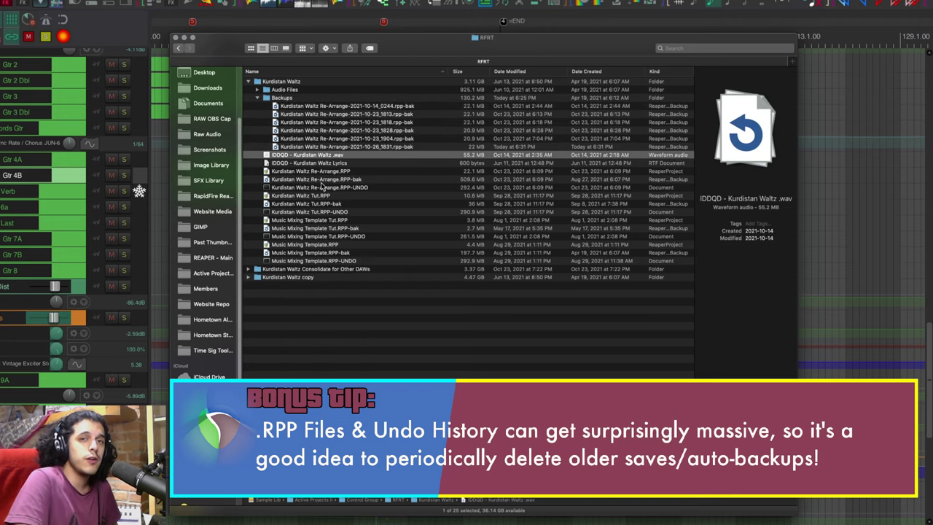
Create a Bounces folder inside Kurdistan Waltz and move the IDDQD - Kurdistan Waltz .wav into it.
left_click(265, 81)
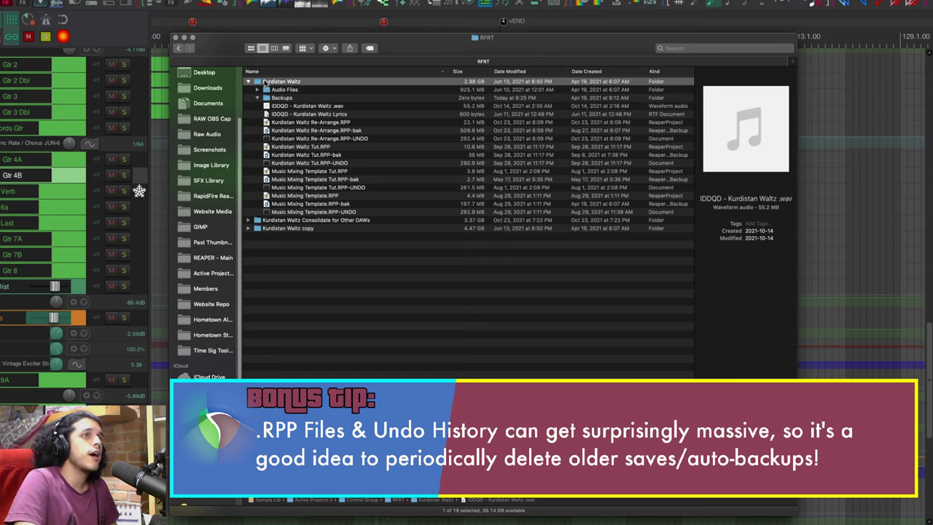
double_click(264, 81)
right_click(342, 286)
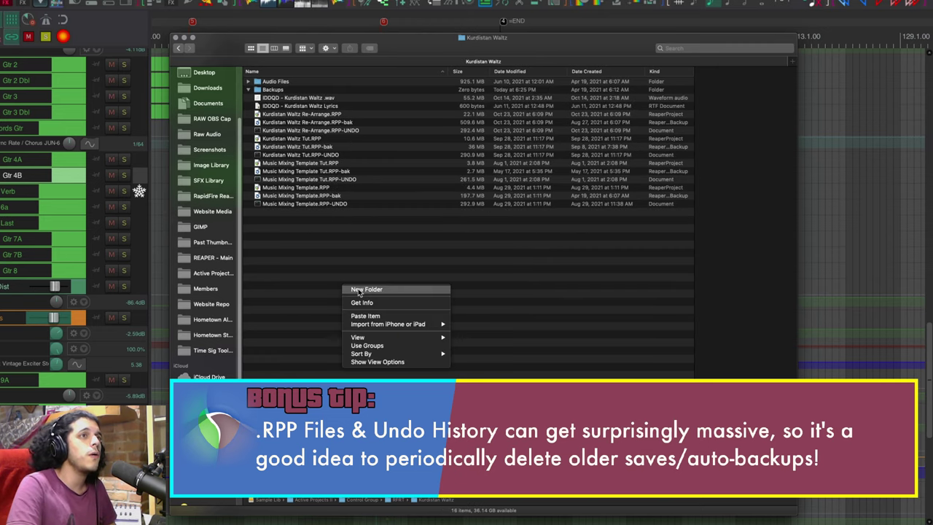
left_click(357, 289)
type("Bounces")
key("Return")
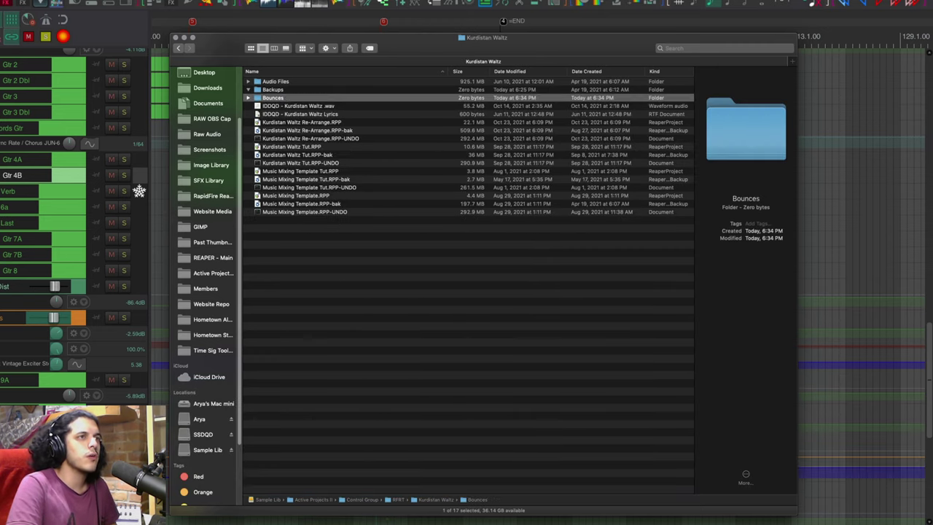
left_click_drag(293, 109, 272, 99)
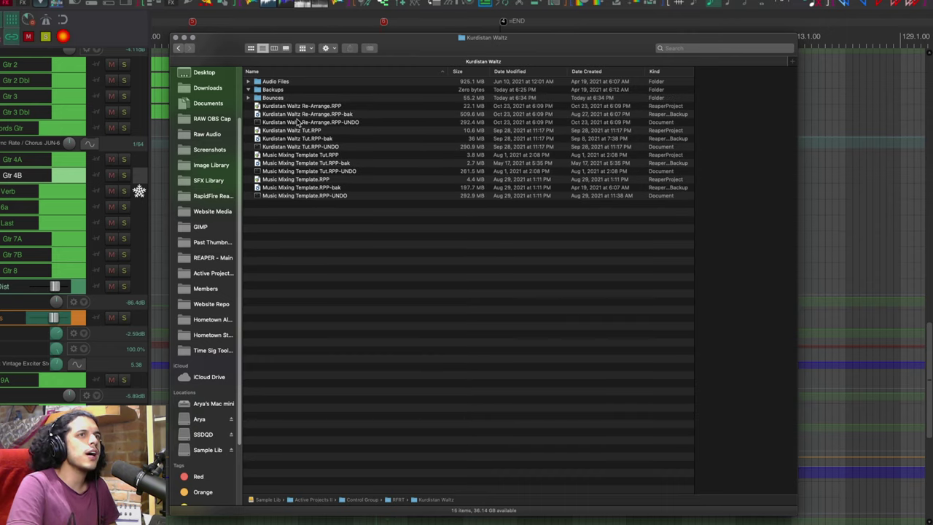
Trash the Re-Arrange .RPP-bak backup and .RPP-UNDO files.
left_click(301, 115)
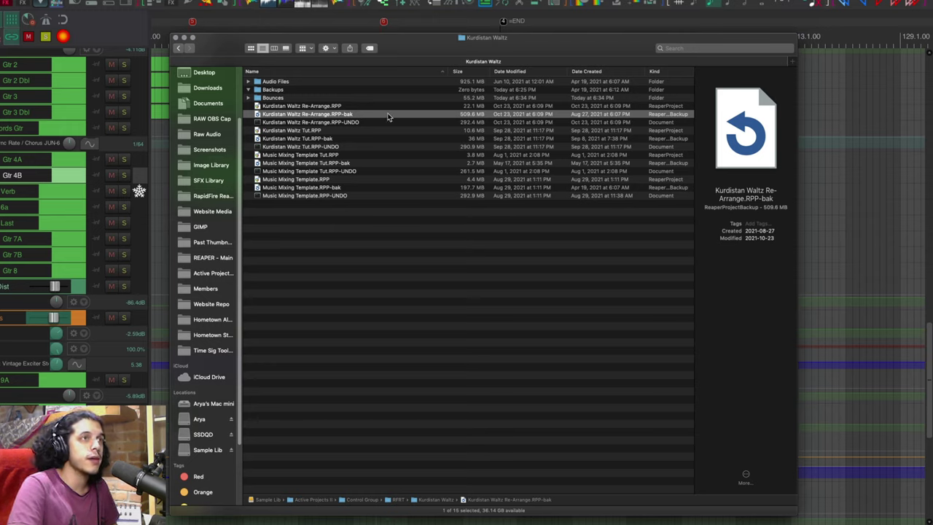
right_click(339, 117)
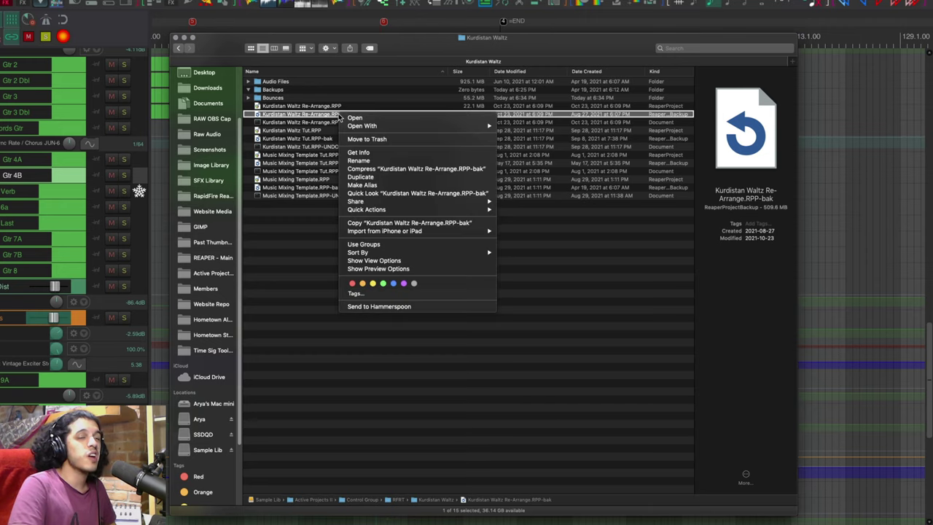
left_click(372, 140)
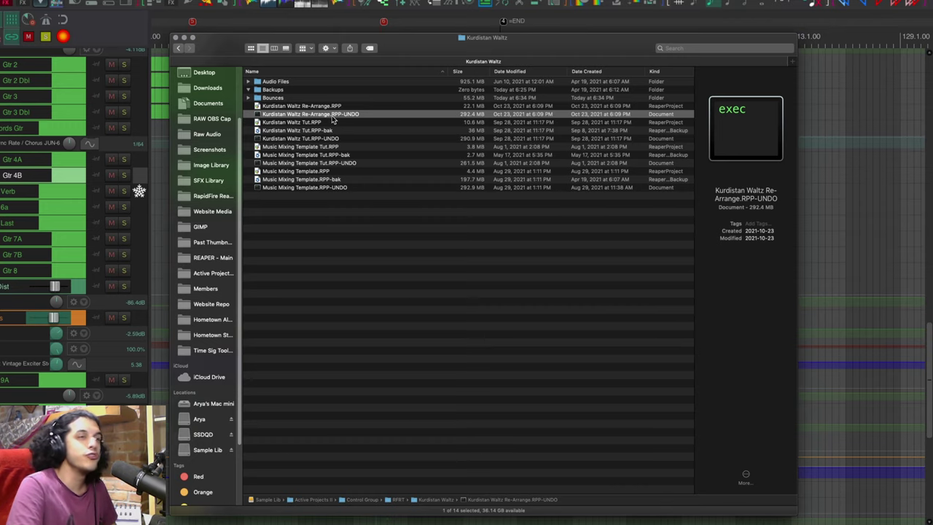
right_click(333, 115)
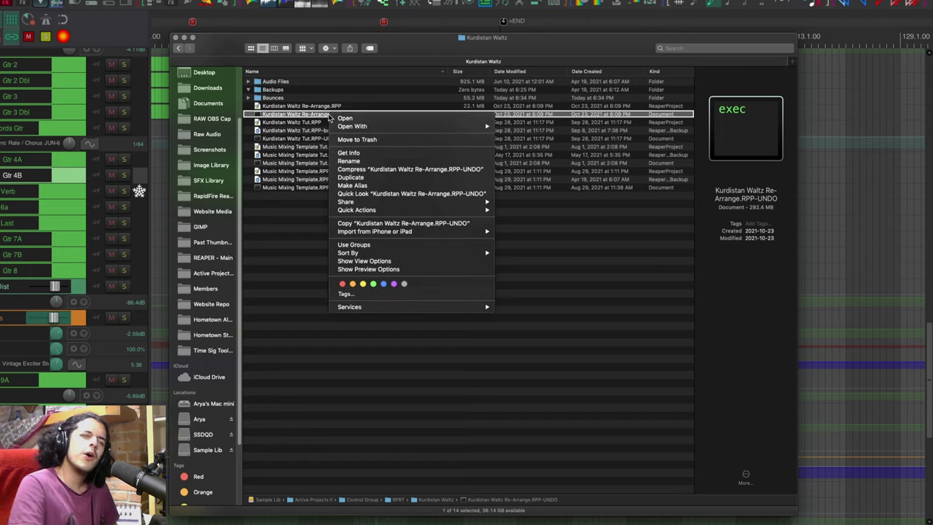
left_click(356, 140)
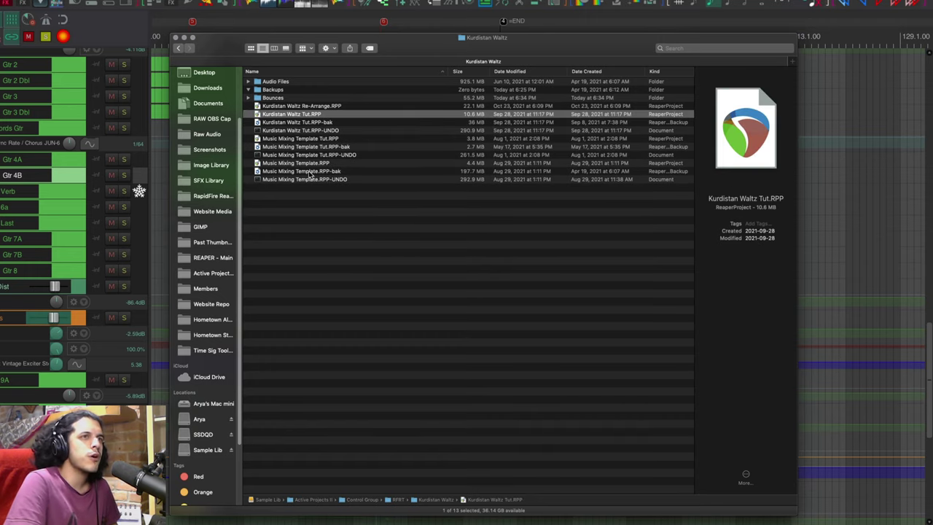
Trash the nine old Tut and Template project files together.
left_click(311, 178, "shift")
right_click(312, 180)
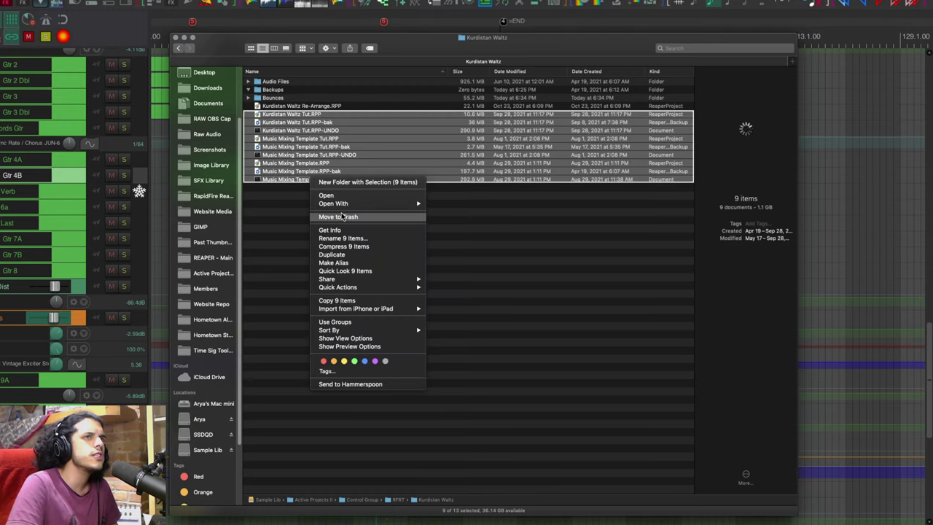
left_click(342, 216)
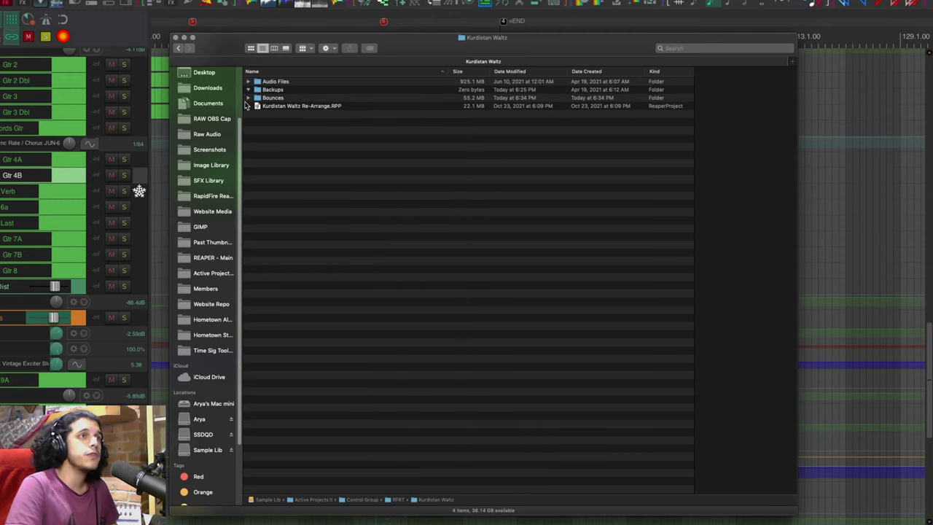
In the RFRT folder, give the 975 MB Kurdistan Waltz folder a green tag.
key("super+Up")
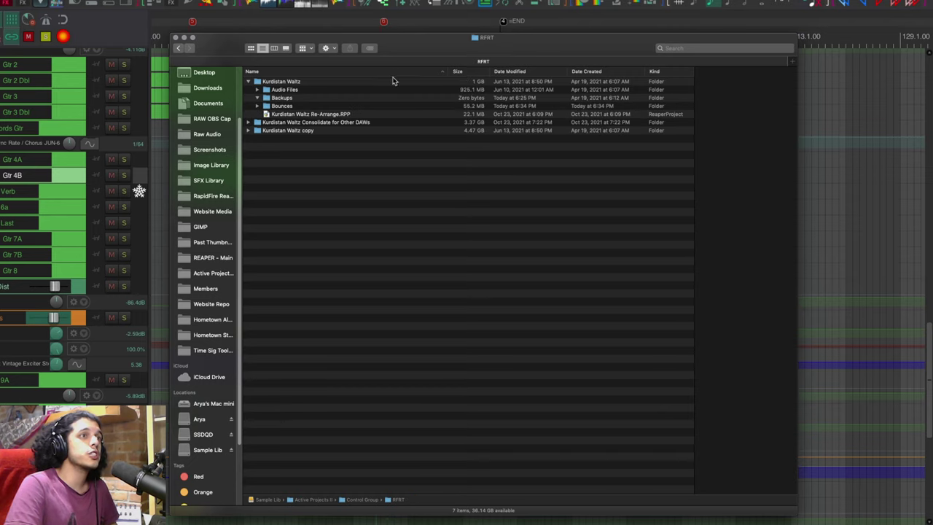
left_click(332, 81)
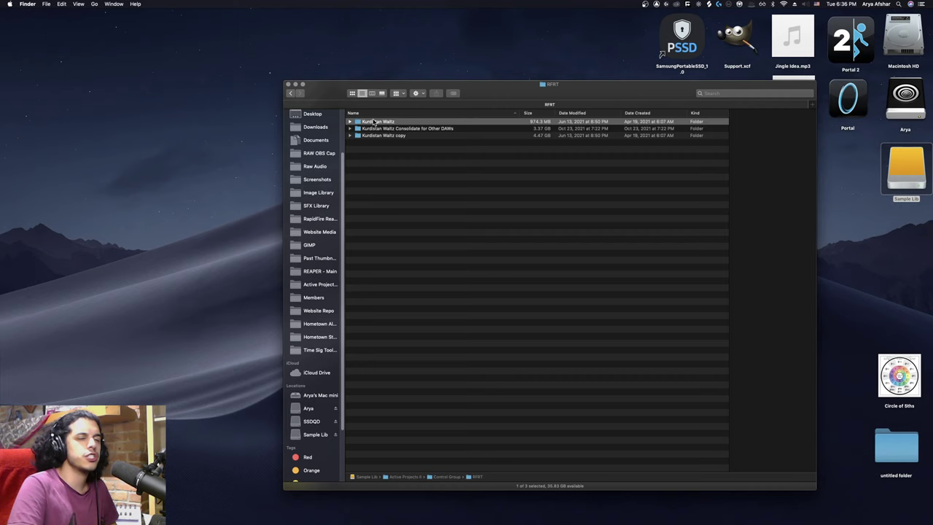
right_click(375, 121)
left_click(411, 265)
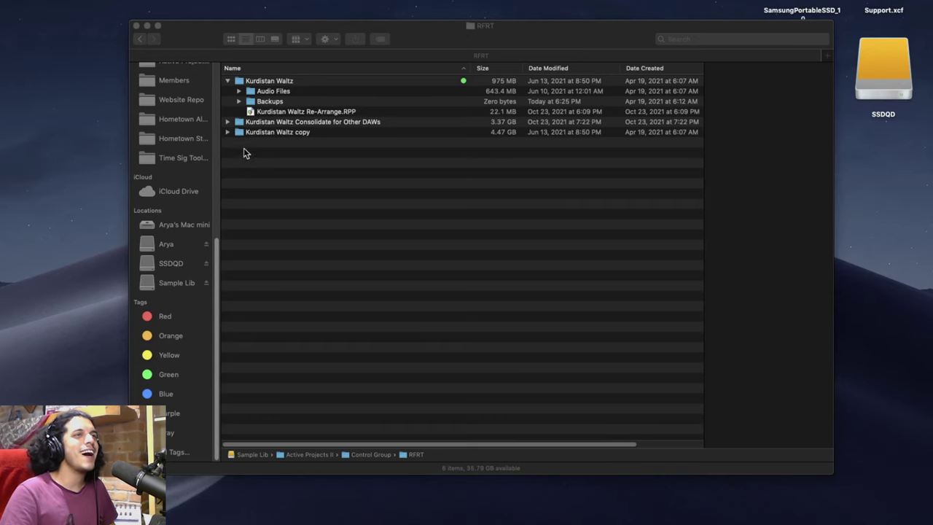
Open Kurdistan Waltz Re-Arrange.RPP from the Kurdistan Waltz copy folder in REAPER.
double_click(238, 134)
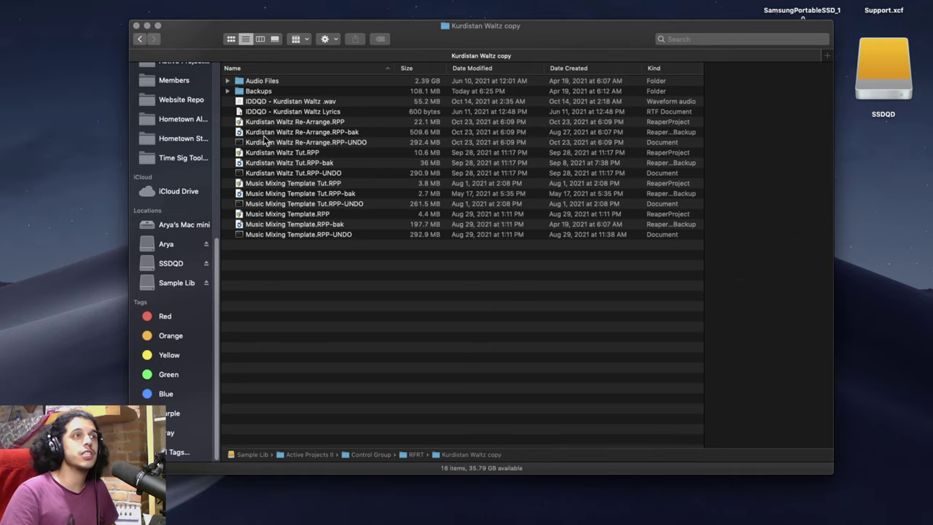
right_click(275, 121)
mouse_move(328, 134)
left_click(507, 153)
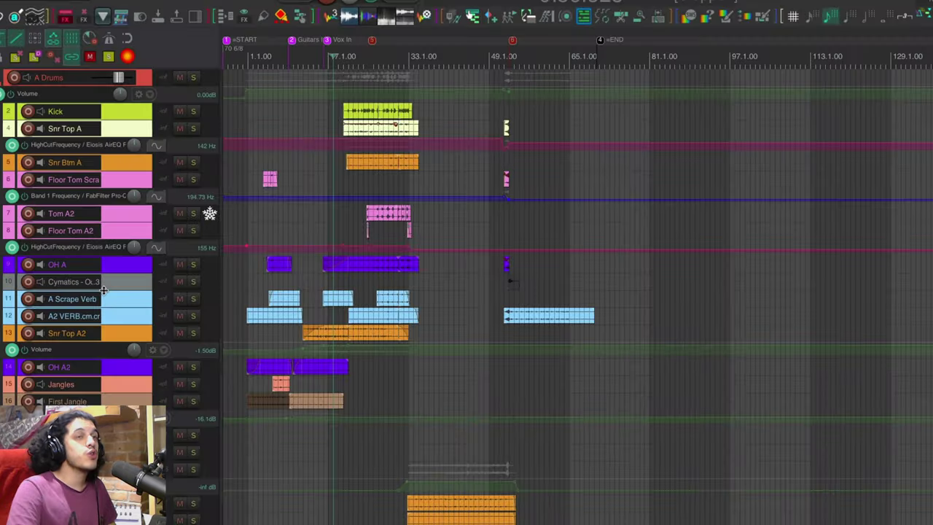
Select all media items in the arrangement with Cmd+A.
right_click(184, 261)
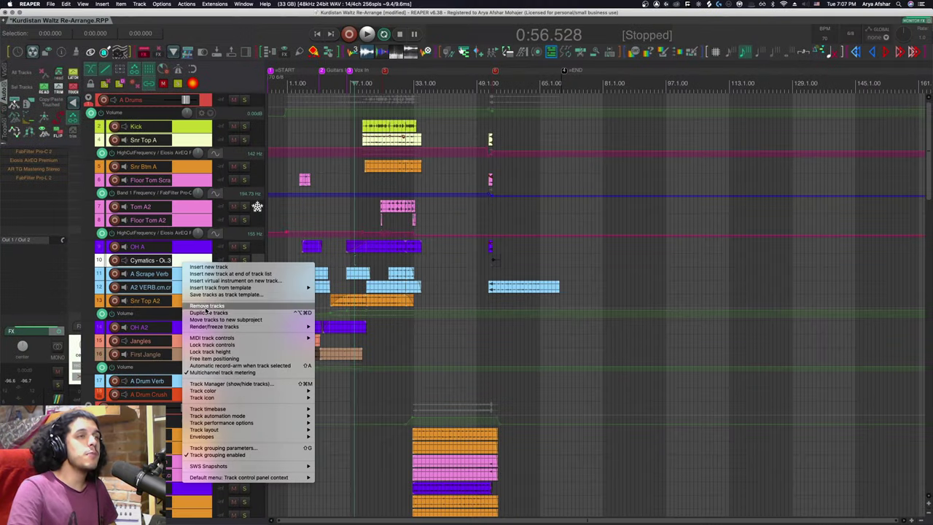
key("Escape")
scroll(361, 312, "down", 20)
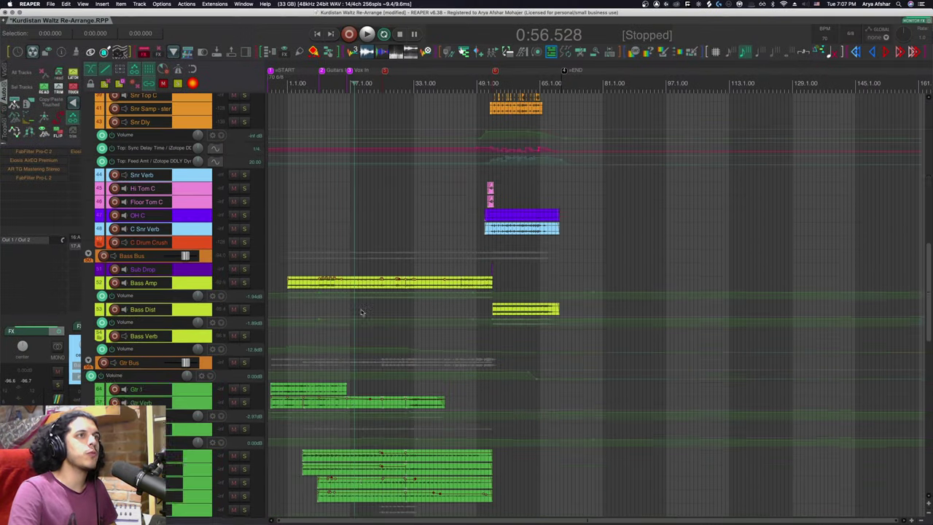
scroll(452, 379, "up", 20)
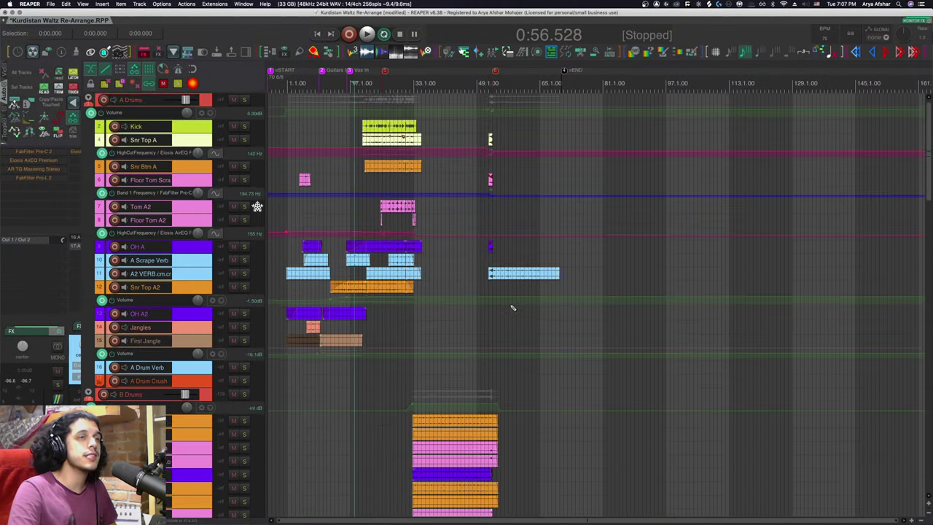
left_click(464, 327)
key("ctrl+a")
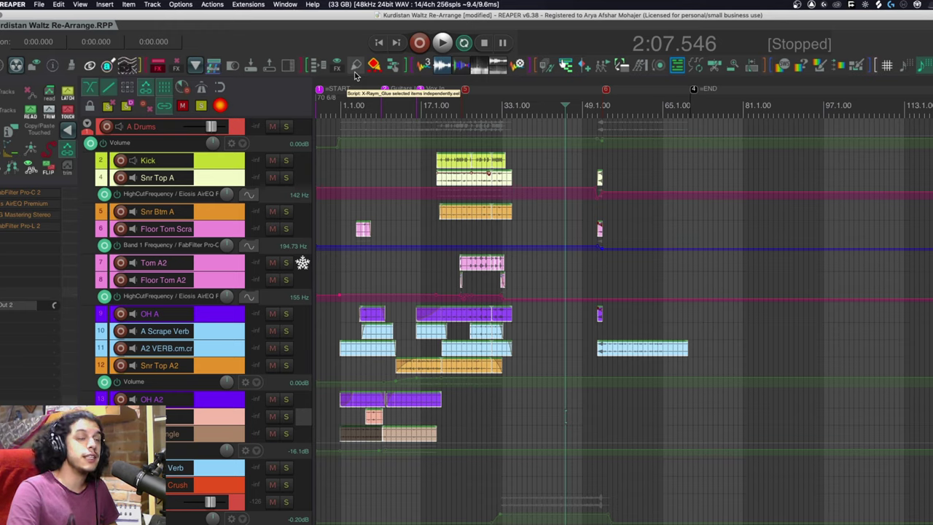
Glue each selected item independently with the X-Raym script, then clean unused files from the project directory.
left_click(355, 71)
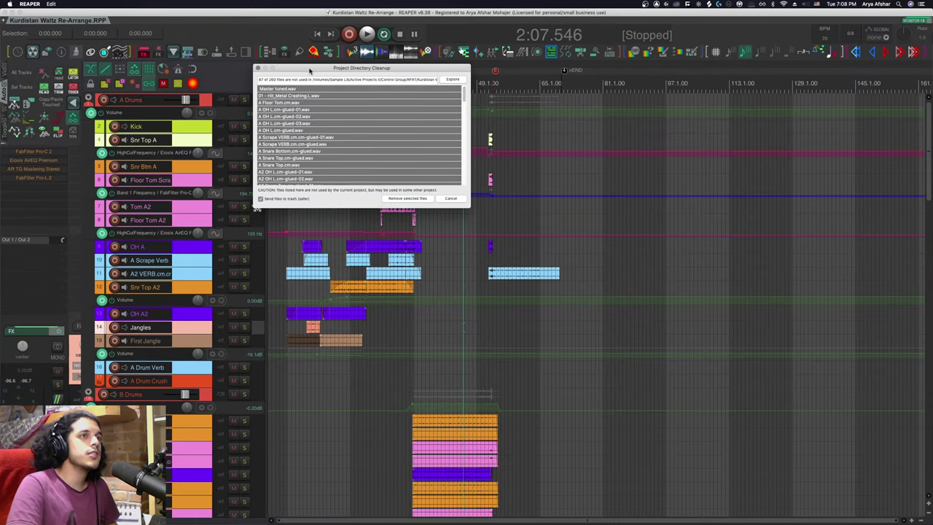
left_click(407, 199)
left_click(407, 133)
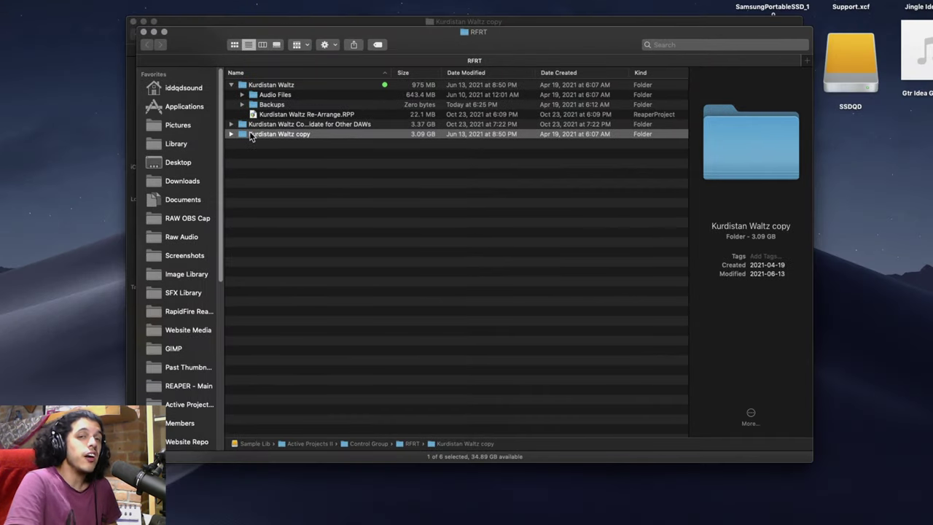
Trash the Backups folder and old project files inside the Kurdistan Waltz copy.
double_click(251, 136)
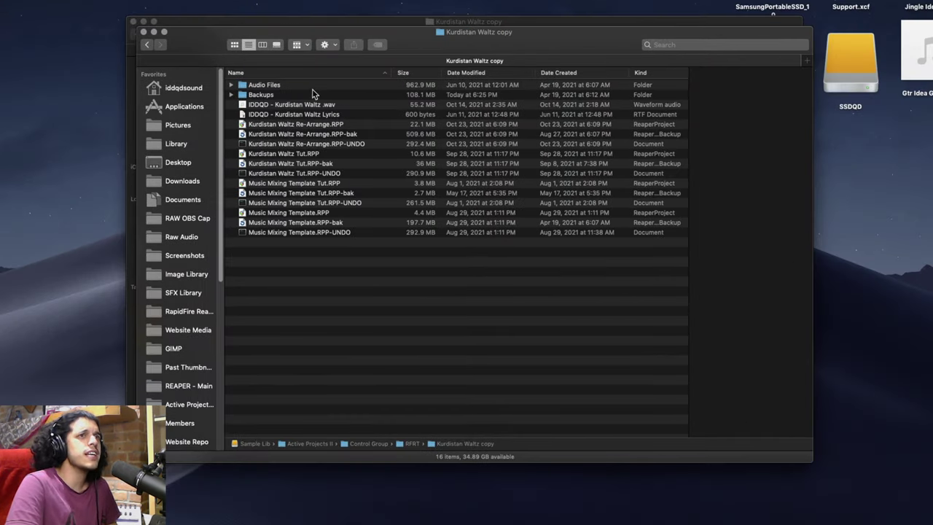
right_click(266, 95)
left_click(302, 114)
left_click(299, 135)
left_click(299, 232, "shift")
right_click(299, 232)
left_click(320, 384)
Back in RFRT, tag the 1.04 GB Kurdistan Waltz copy folder green.
left_click(455, 32, "super")
left_click(453, 42)
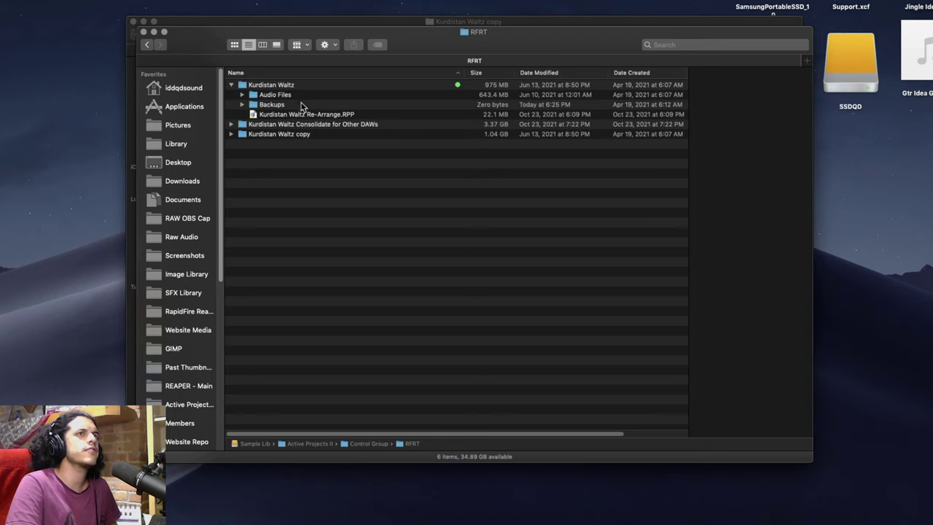
left_click(279, 136)
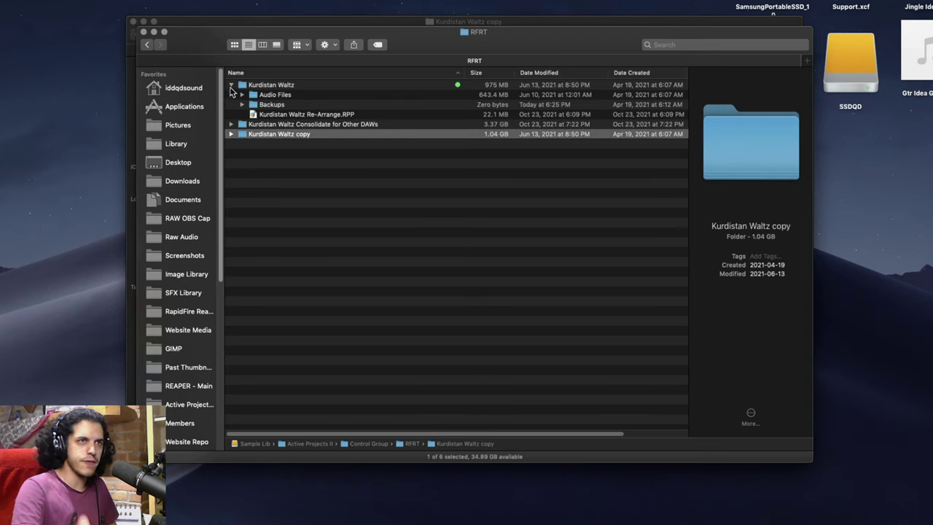
right_click(257, 136)
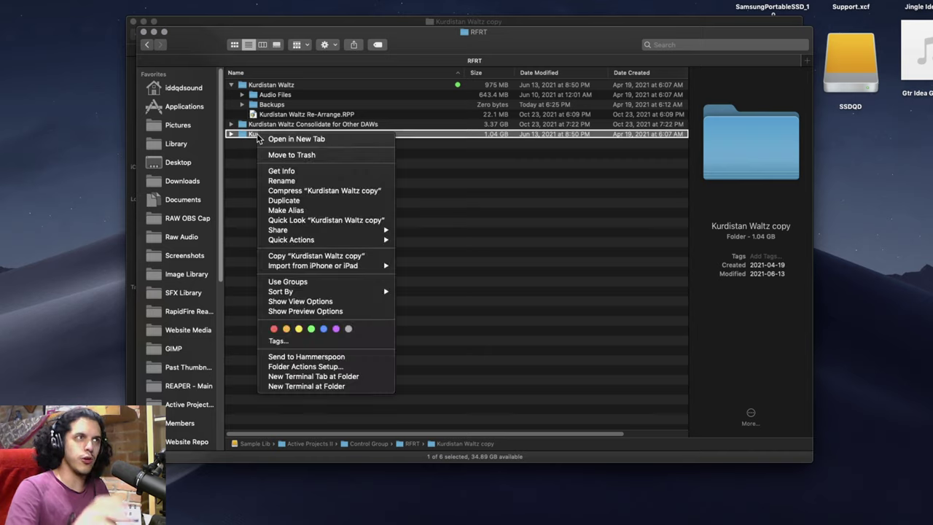
left_click(312, 328)
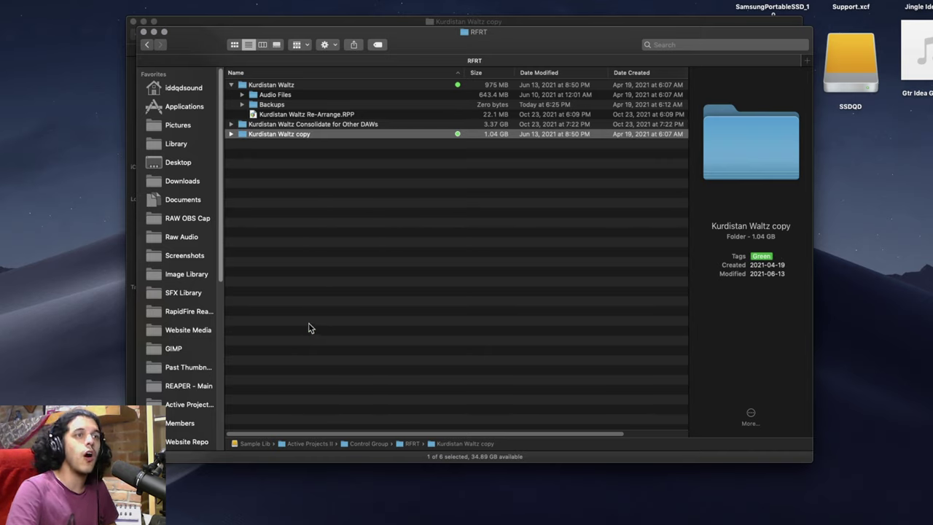